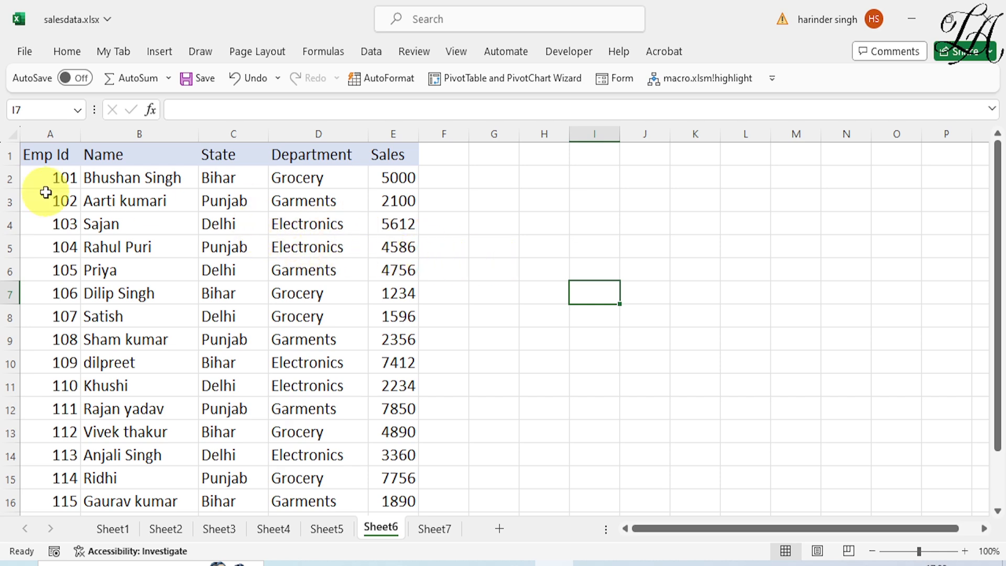
- Convert the employee sales range A1:E16 on Sheet6 into a table with headers
left_click(43, 155)
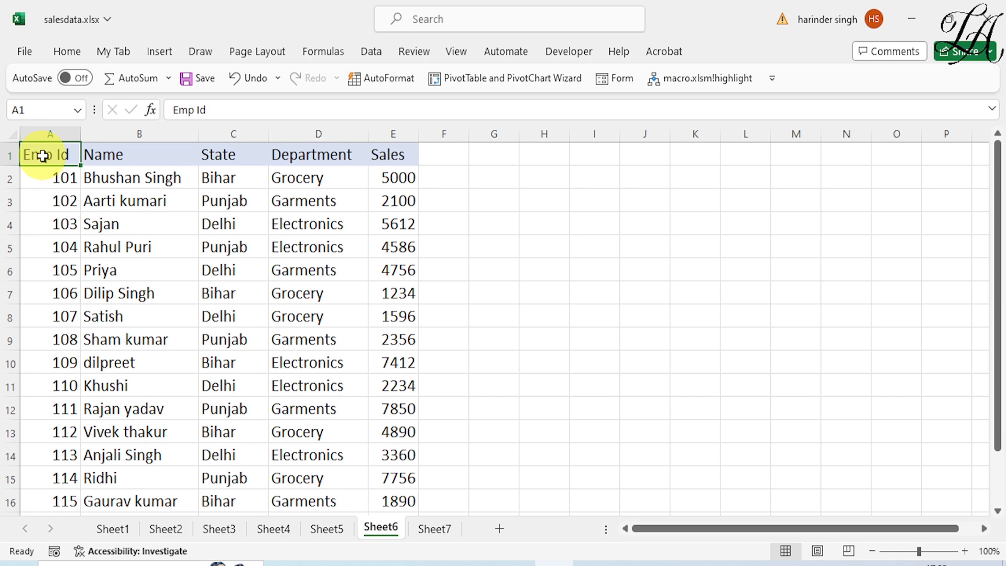
key("ctrl+shift+Down")
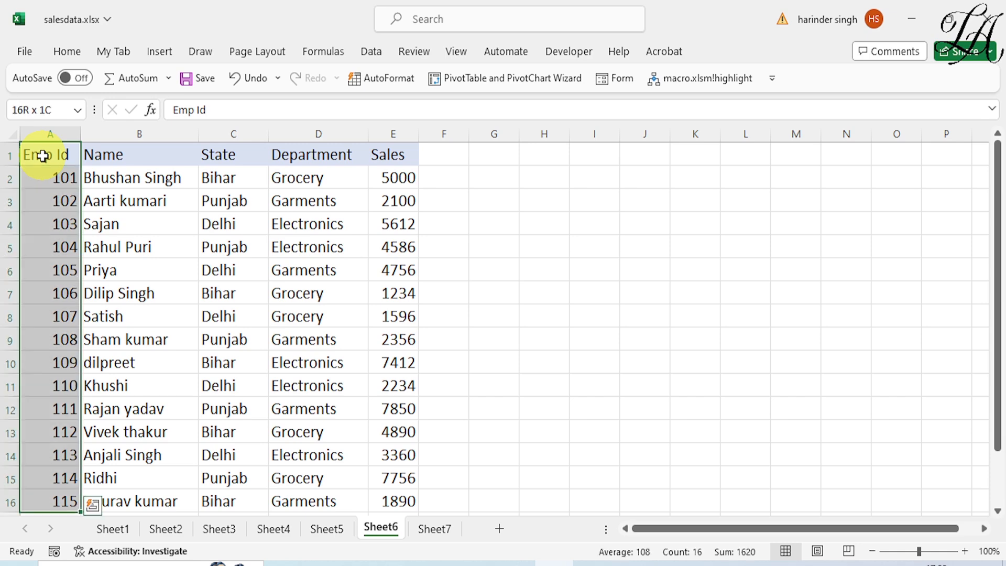
key("ctrl+shift+Right")
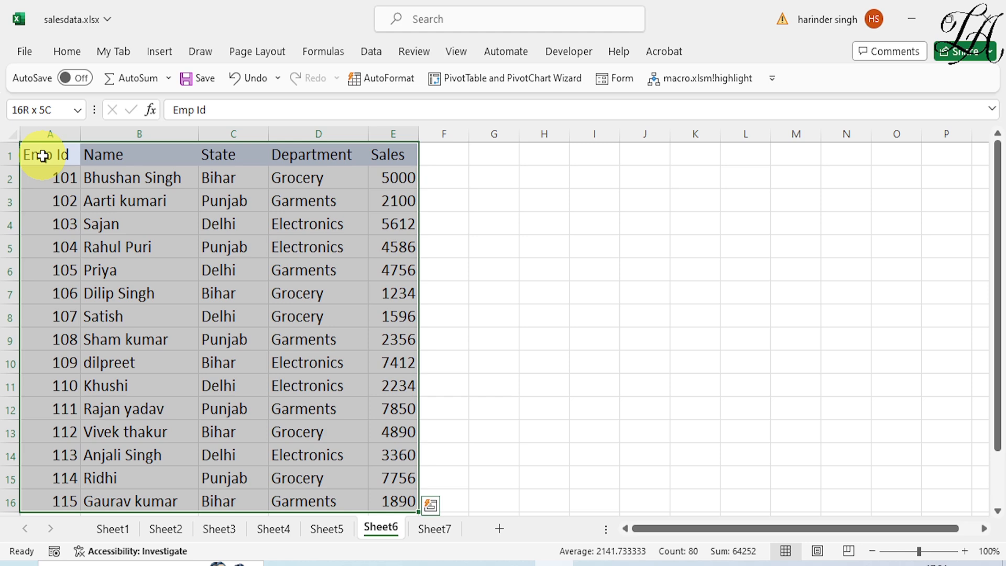
key("ctrl+t")
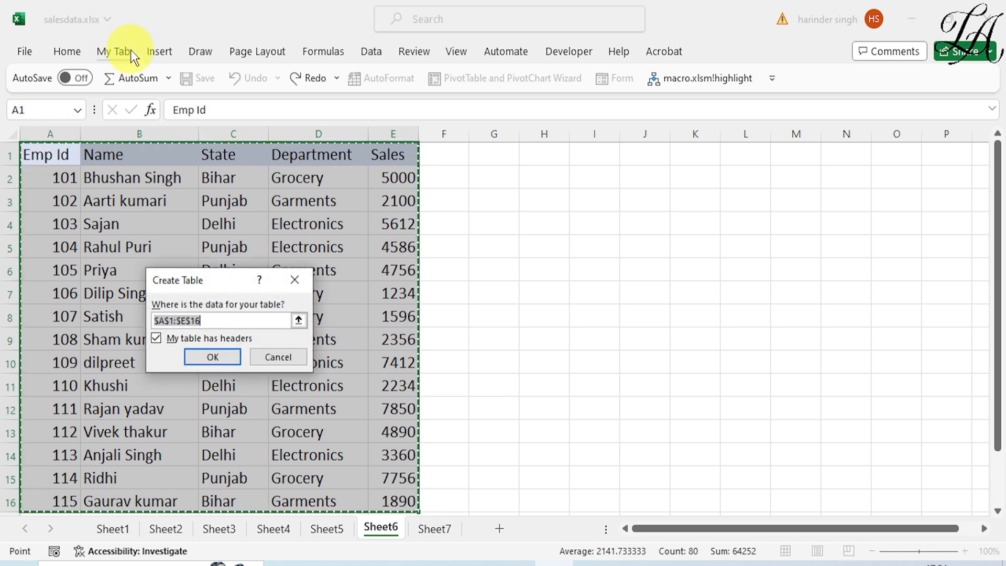
left_click(221, 361)
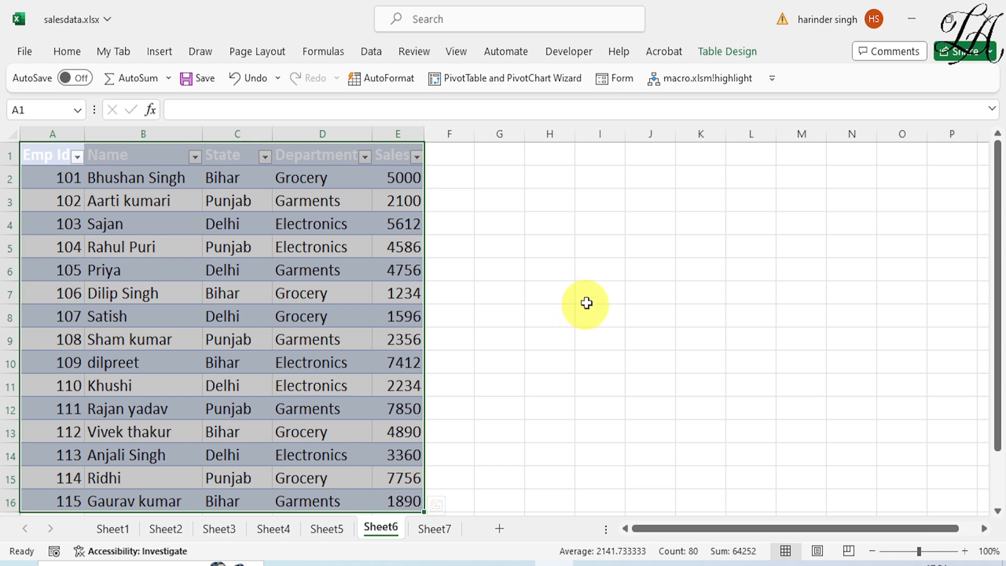
- Insert slicers for the State and Department fields of the table
left_click(721, 51)
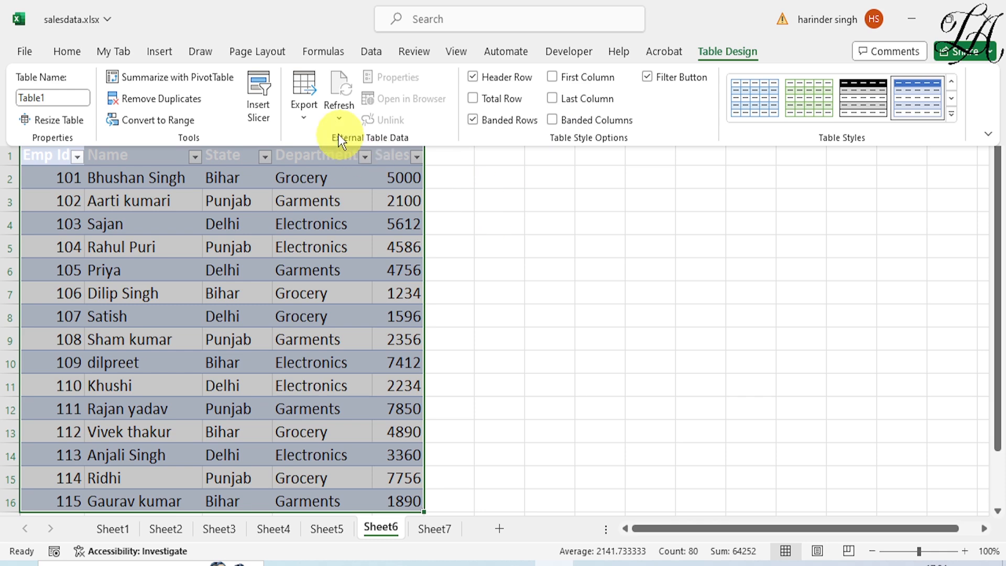
left_click(261, 87)
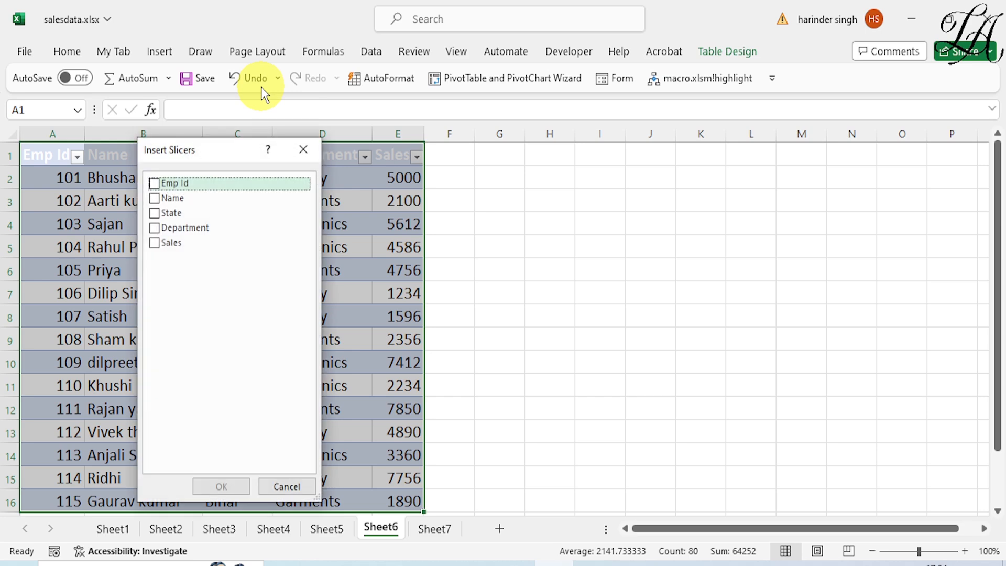
left_click_drag(233, 154, 567, 166)
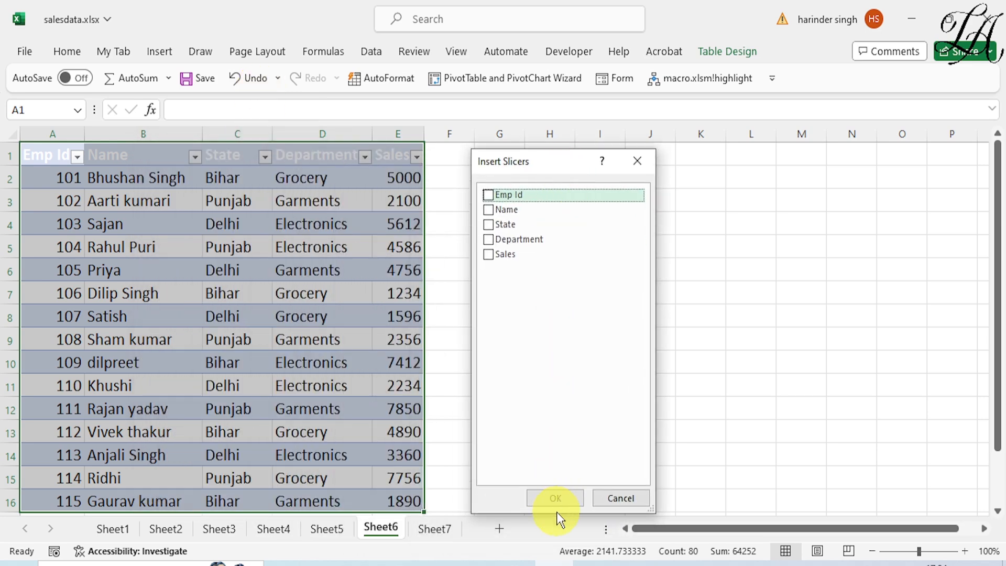
left_click_drag(558, 512, 585, 304)
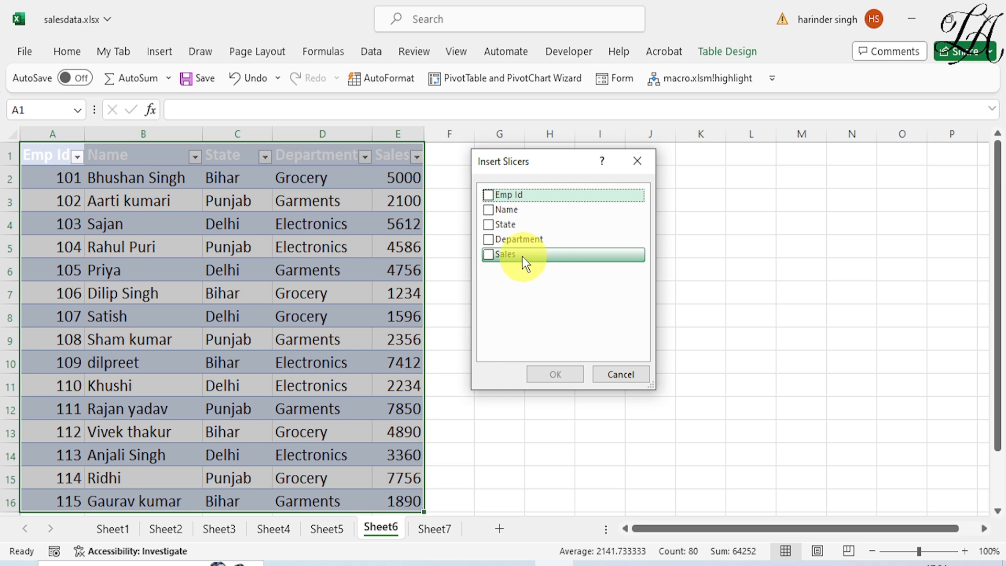
left_click(489, 224)
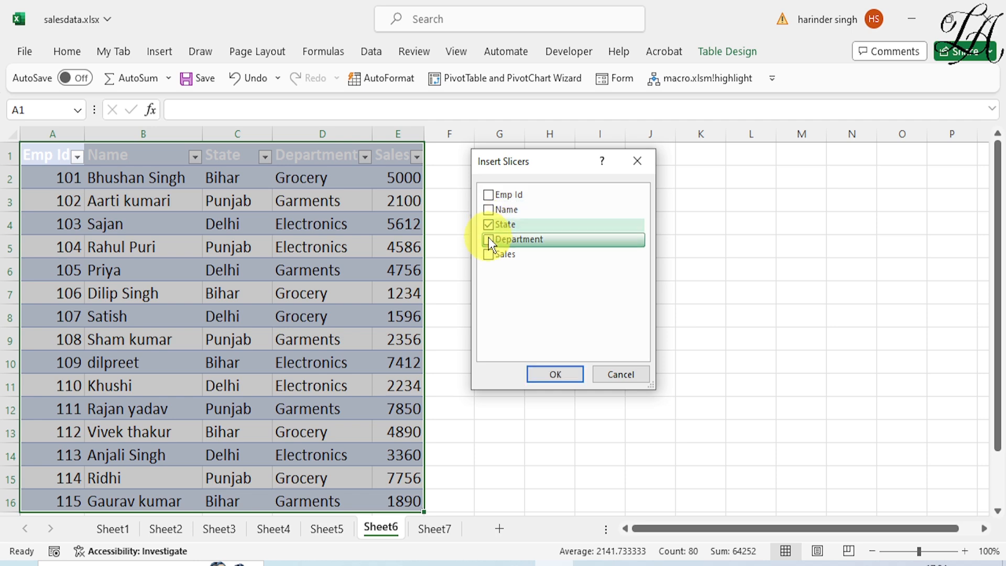
left_click(489, 239)
left_click(557, 374)
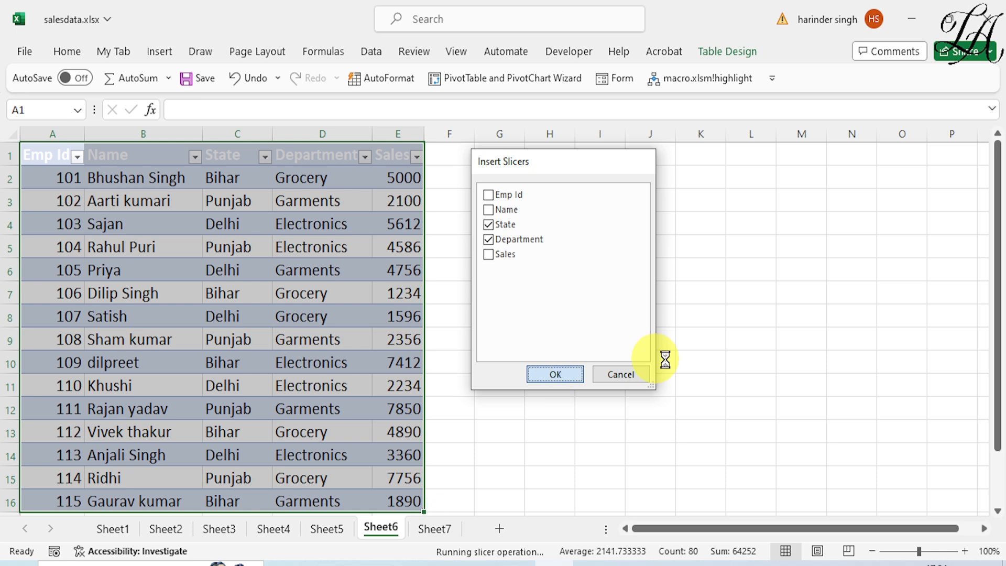
- Place the State and Department slicers side by side to the right of the table and shorten both to fit their three items
left_click_drag(543, 258, 778, 182)
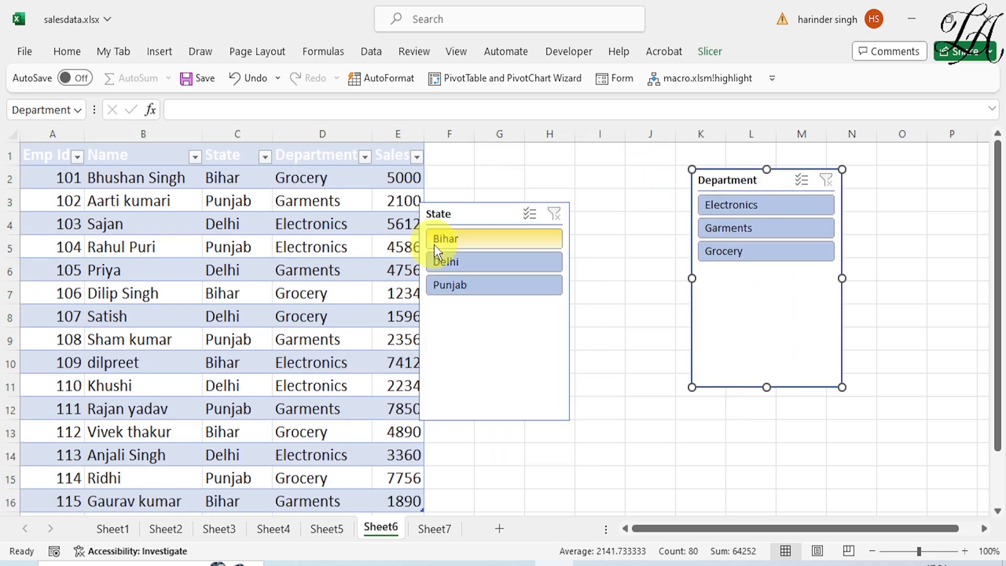
left_click_drag(459, 220, 557, 185)
left_click_drag(543, 394, 548, 281)
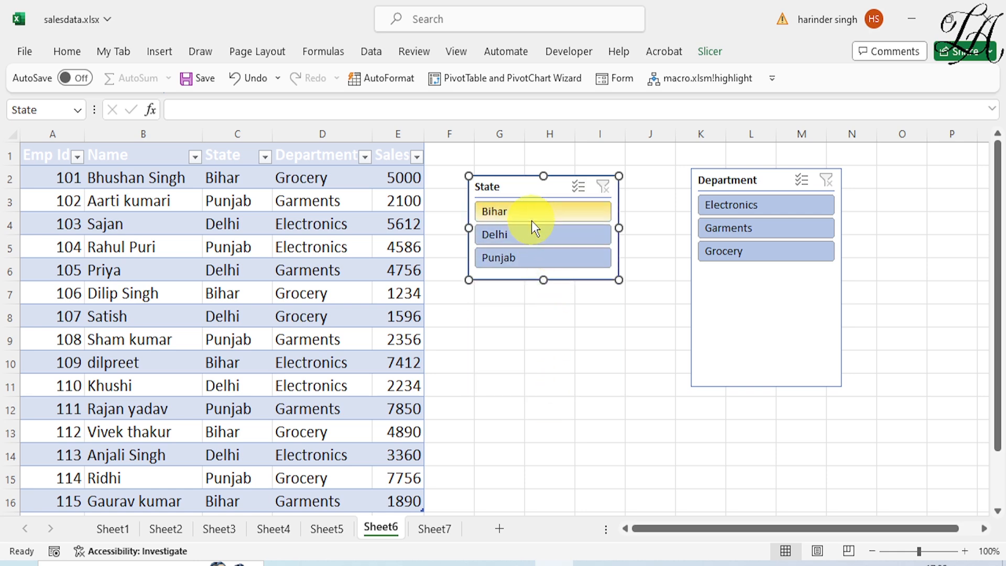
left_click(764, 366)
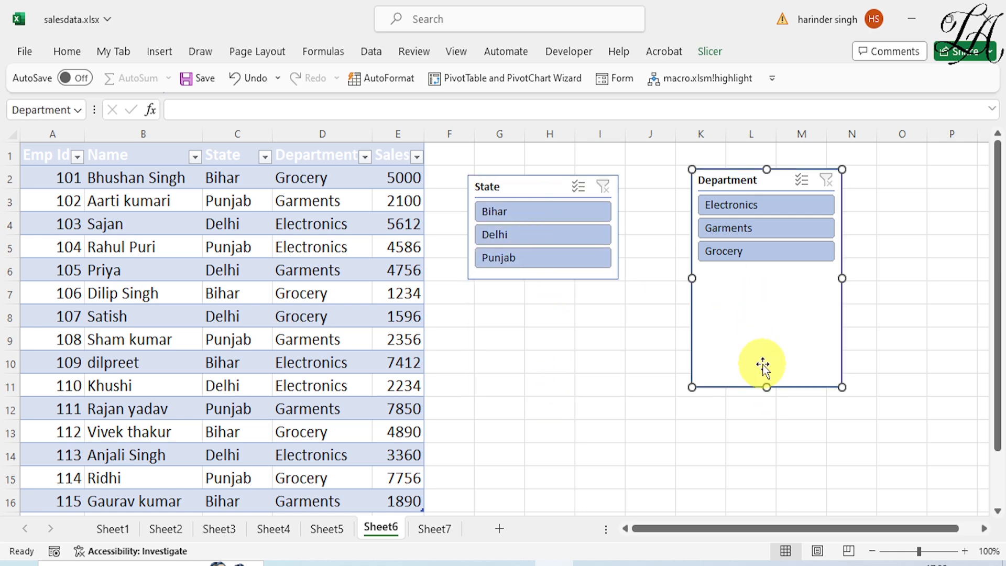
left_click_drag(768, 388, 769, 279)
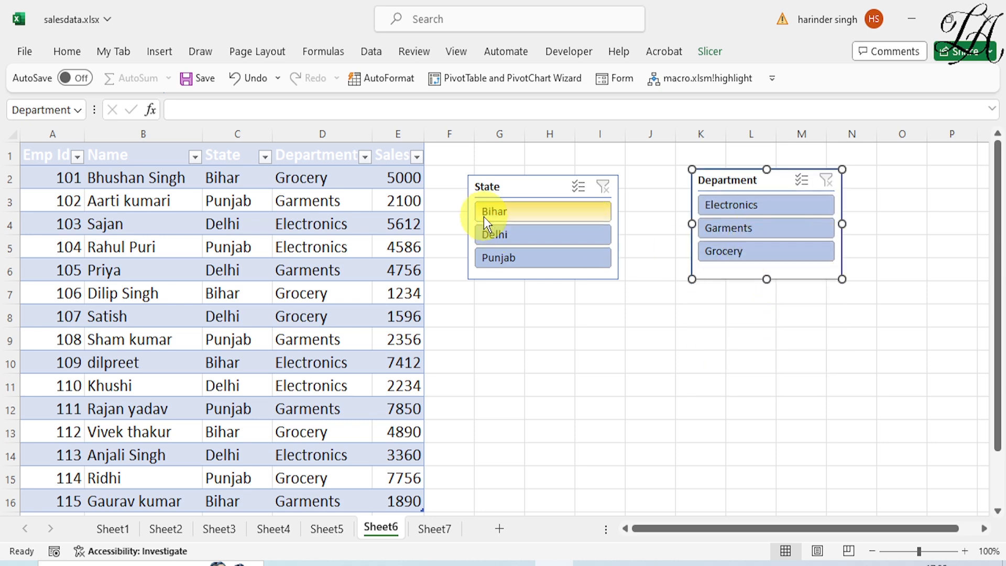
- Filter the table by Bihar and Grocery with the slicers, and clear both slicer filters
left_click(499, 211)
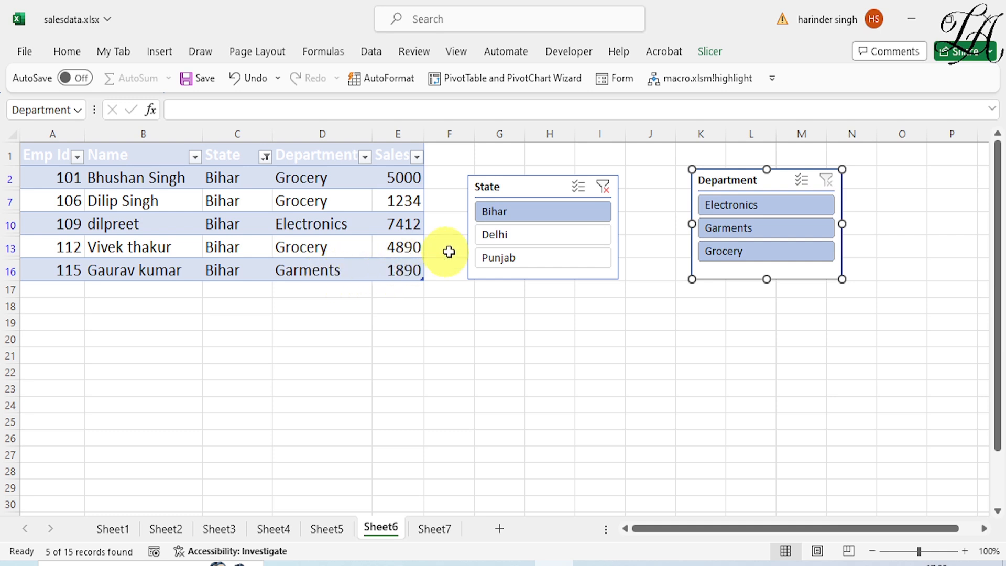
left_click(732, 250)
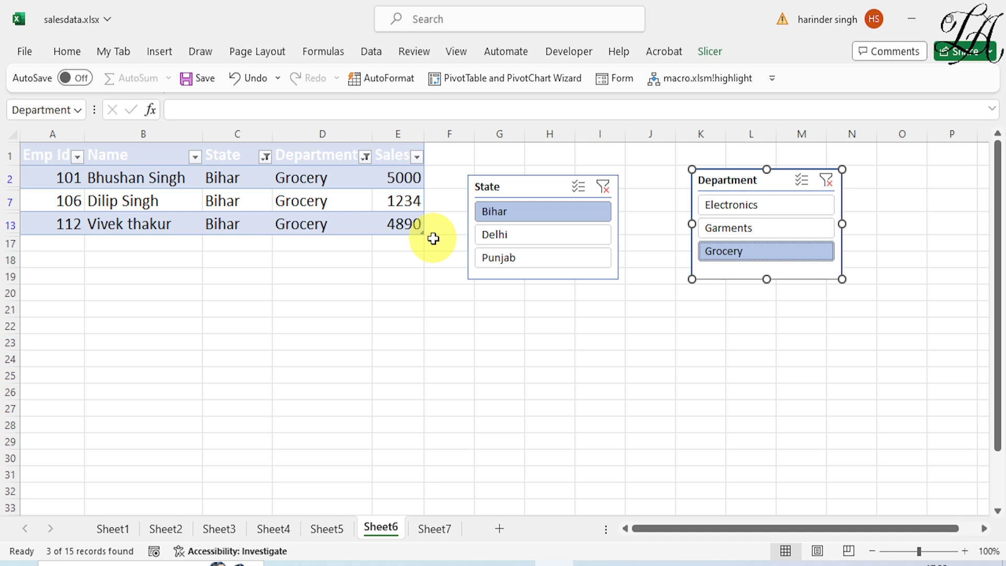
left_click(608, 188)
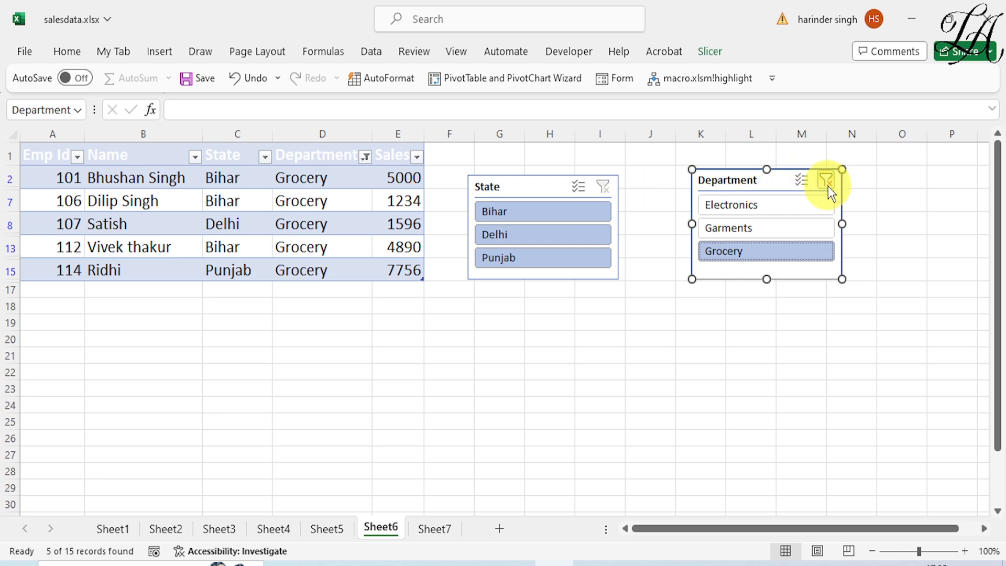
left_click(829, 182)
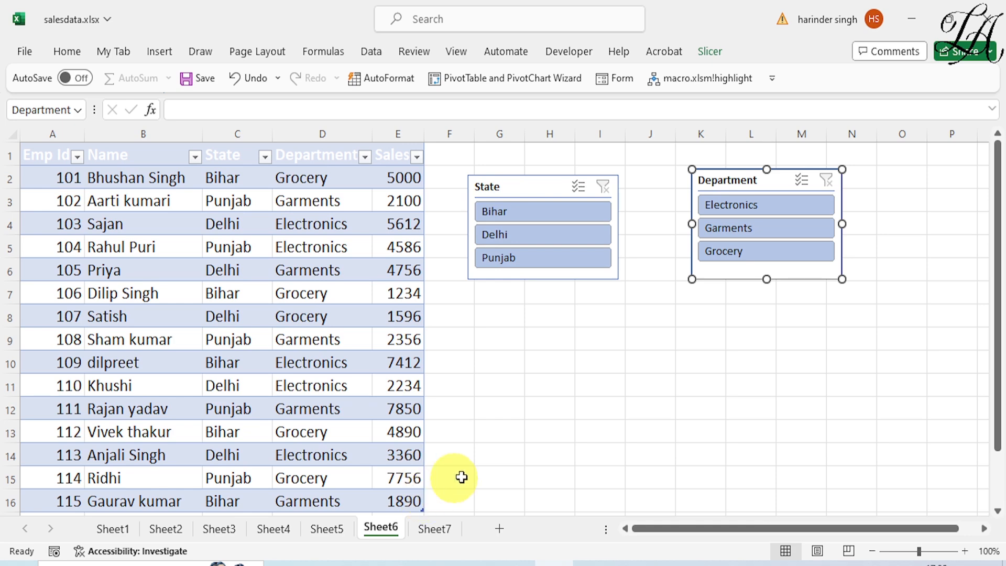
- Merge and center cells D17:E17 directly below the table's last row
left_click(483, 472)
scroll(377, 473, "down", 2)
scroll(376, 474, "down", 2)
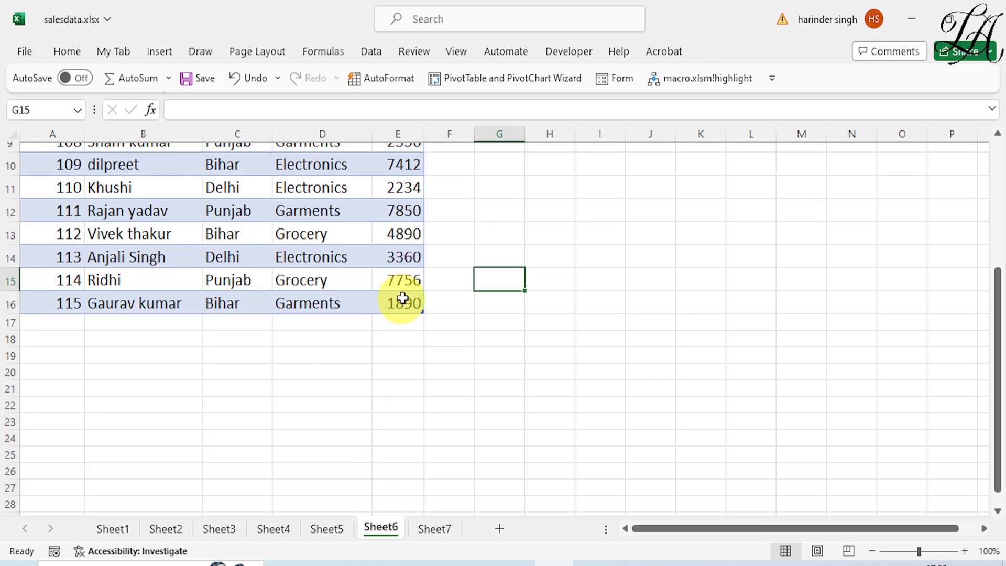
left_click(382, 323)
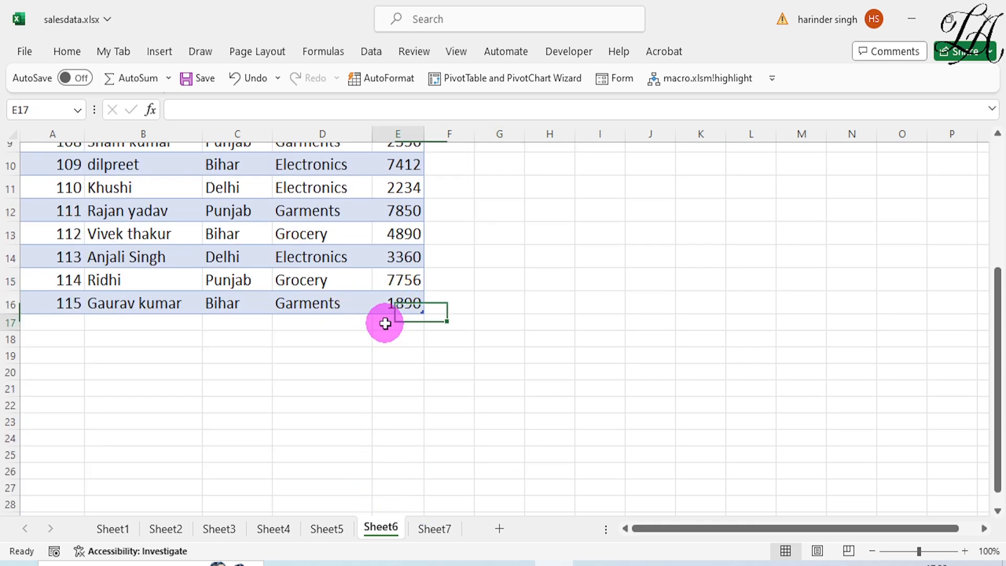
left_click_drag(361, 323, 385, 323)
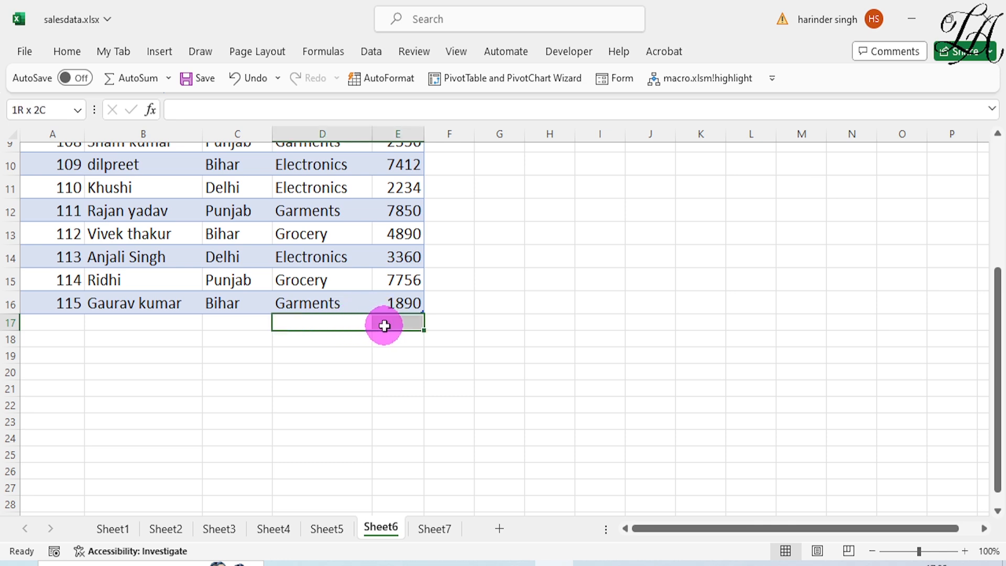
left_click(72, 50)
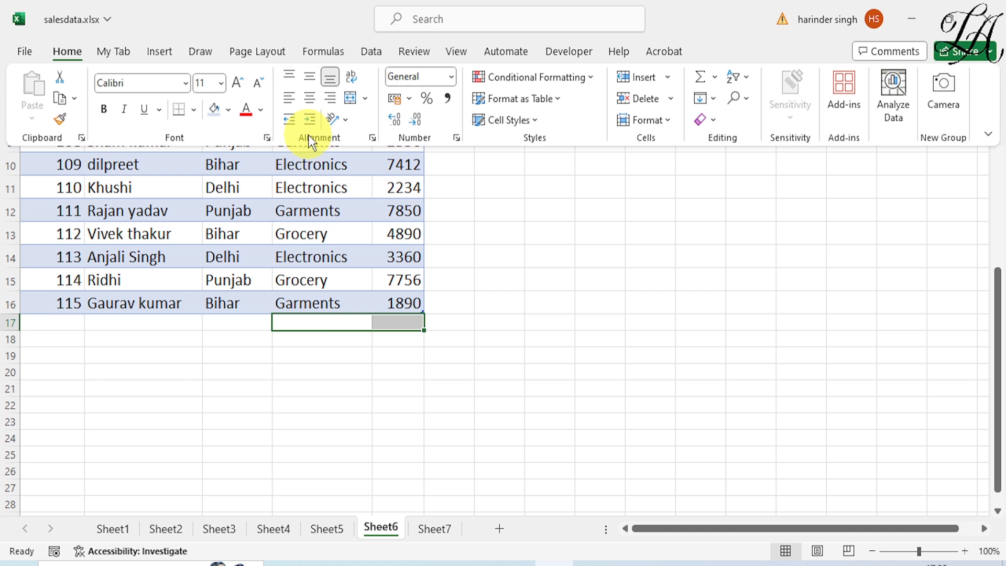
left_click(364, 97)
left_click(373, 124)
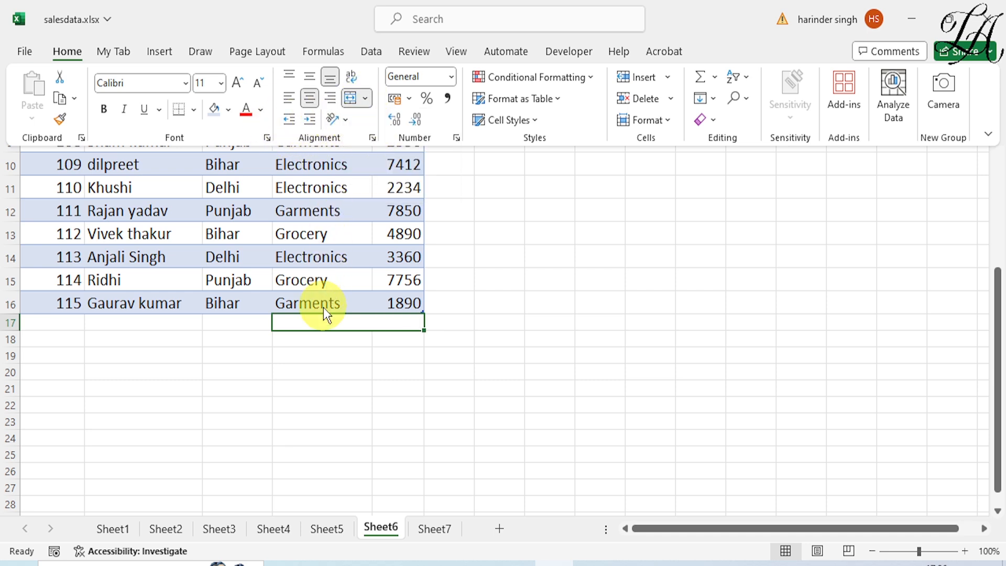
- Enter =SUBTOTAL(9,Table1[Sales]) in the merged cell D17 to sum the Sales column
left_click(322, 324)
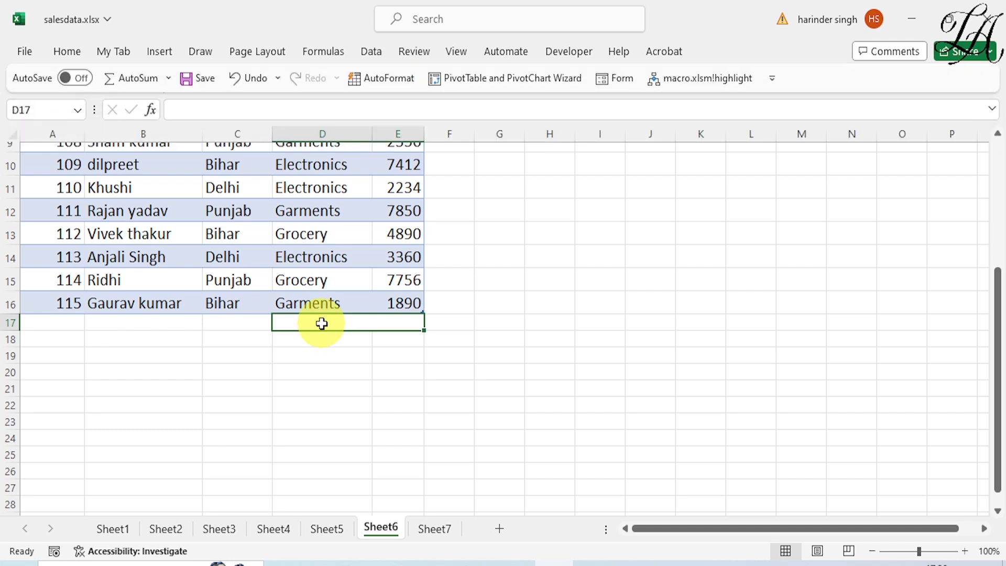
type("=")
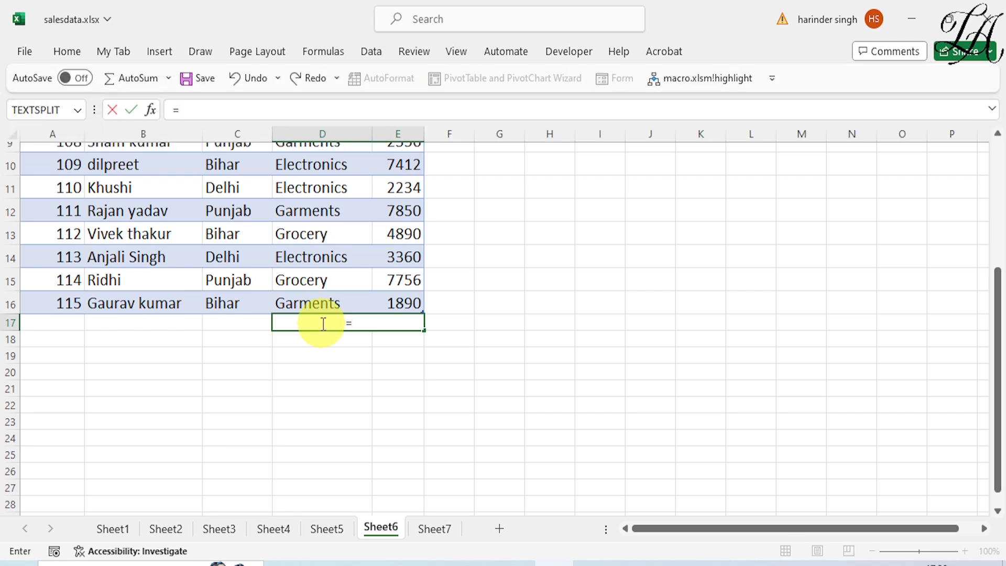
type("su")
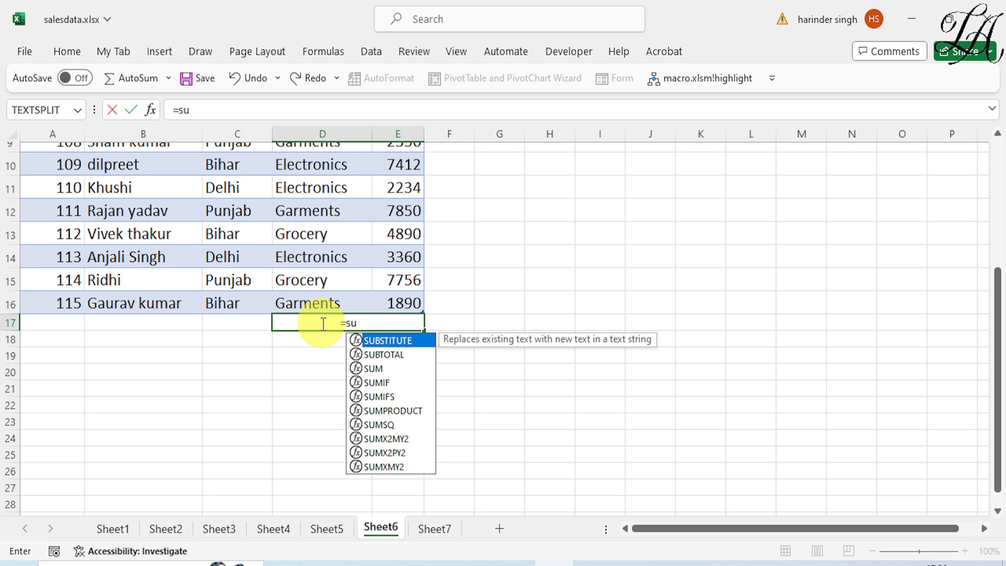
type("btotal")
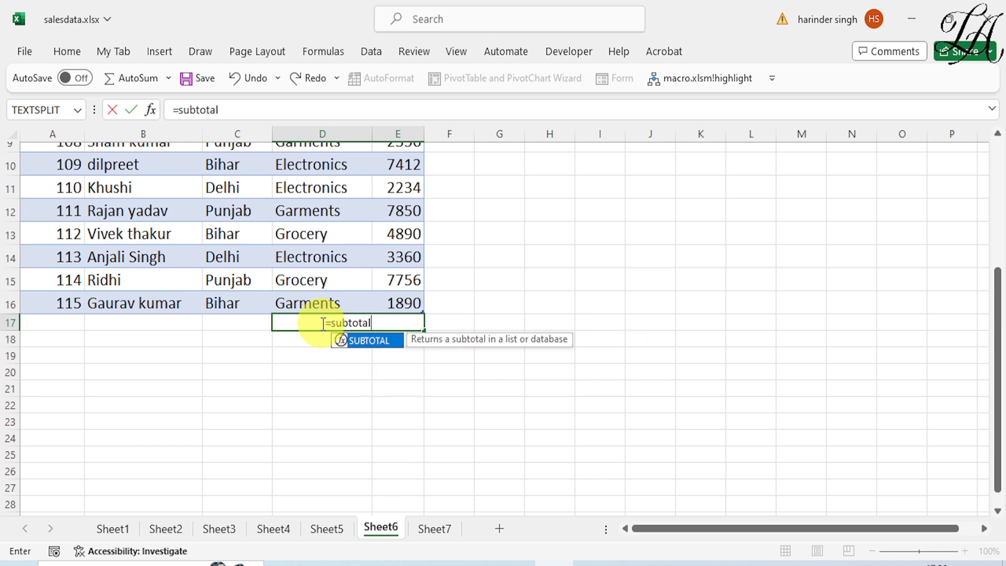
type("(")
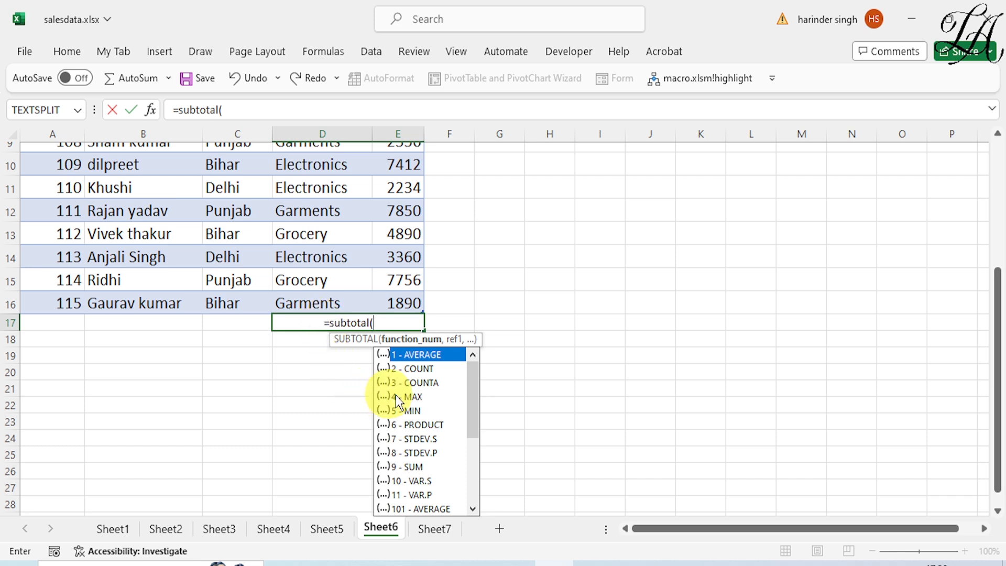
double_click(407, 468)
type(",")
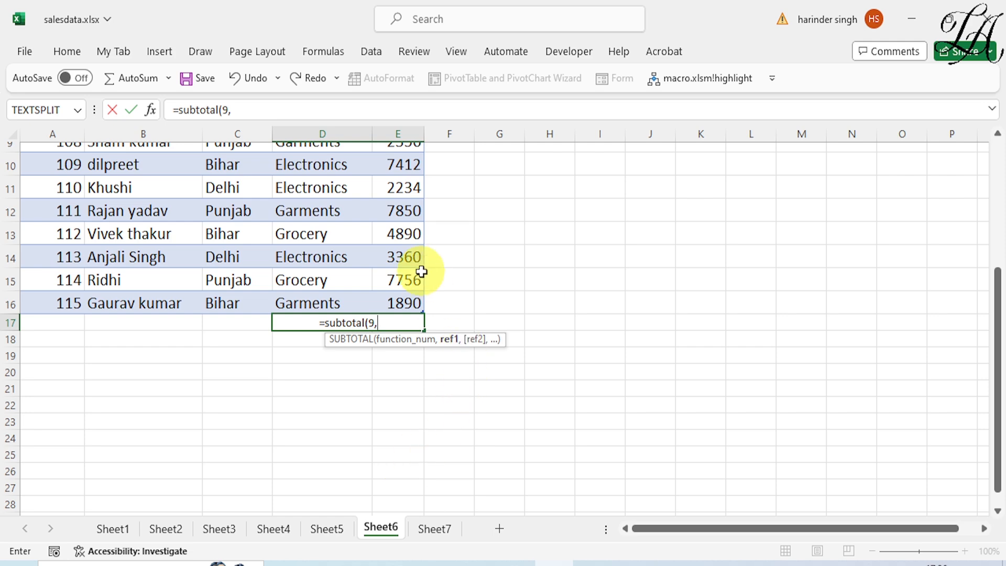
scroll(436, 245, "up", 3)
left_click_drag(404, 178, 413, 452)
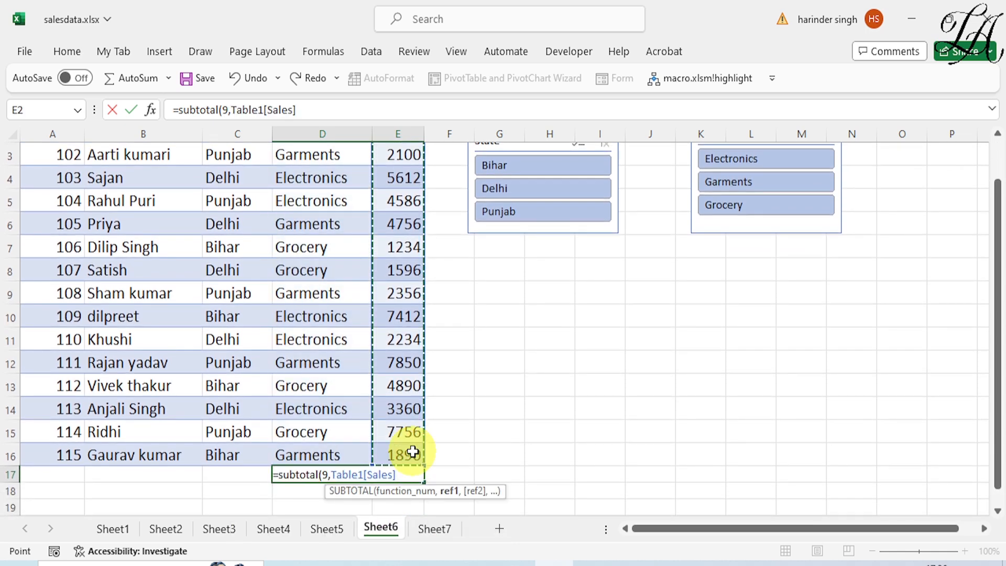
type(")")
key("Return")
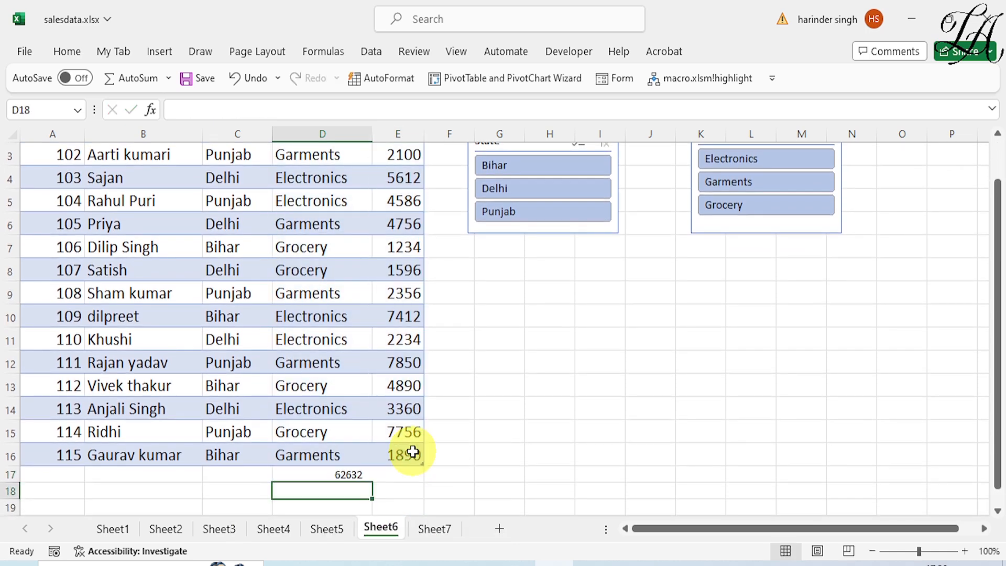
- Increase the font size of the subtotal in the merged cell D17 to 16
left_click(383, 471)
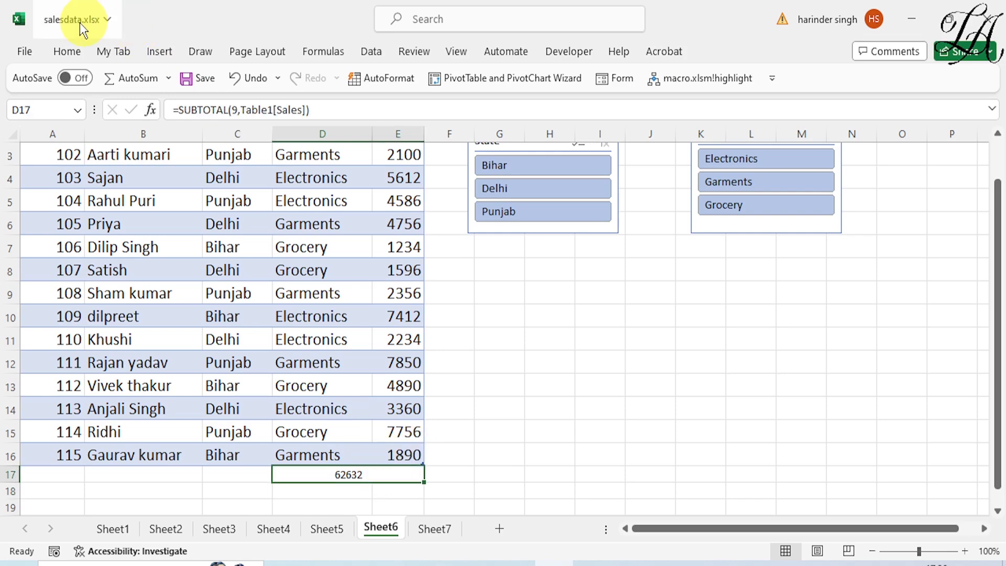
left_click(69, 52)
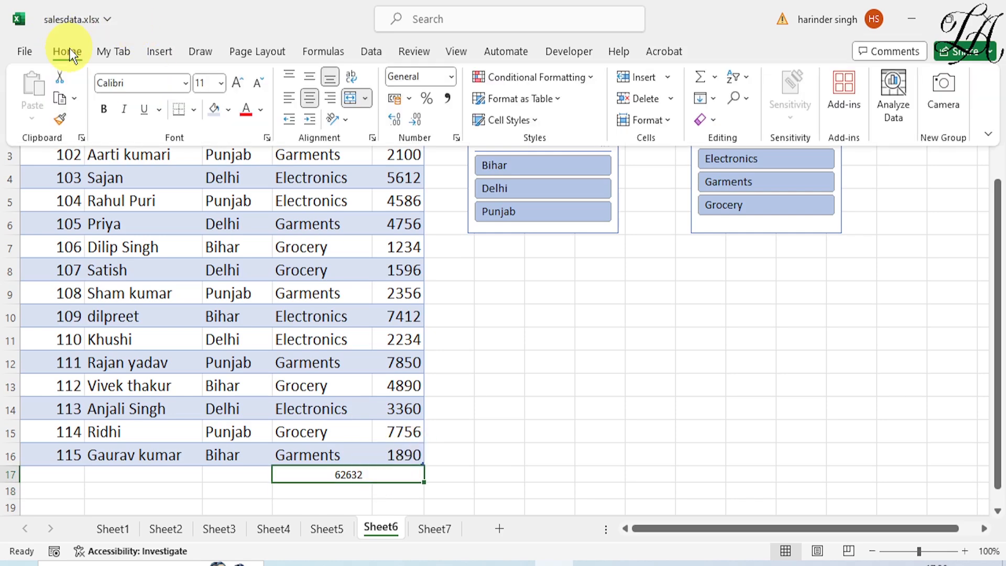
left_click(234, 87)
left_click(234, 87)
left_click(234, 87)
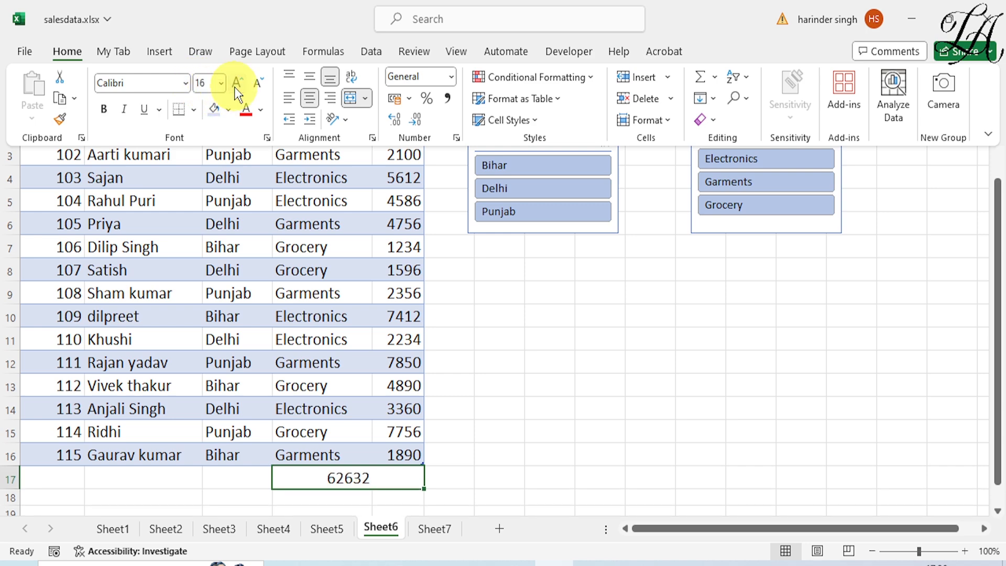
- Increase the font size of the subtotal in the merged cell D17 to 18
left_click(234, 87)
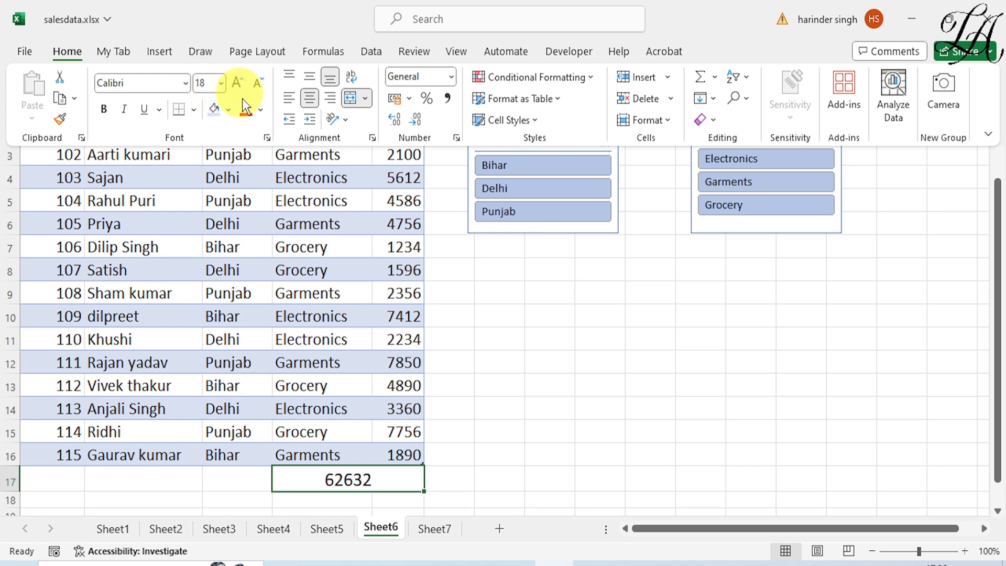
left_click(517, 396)
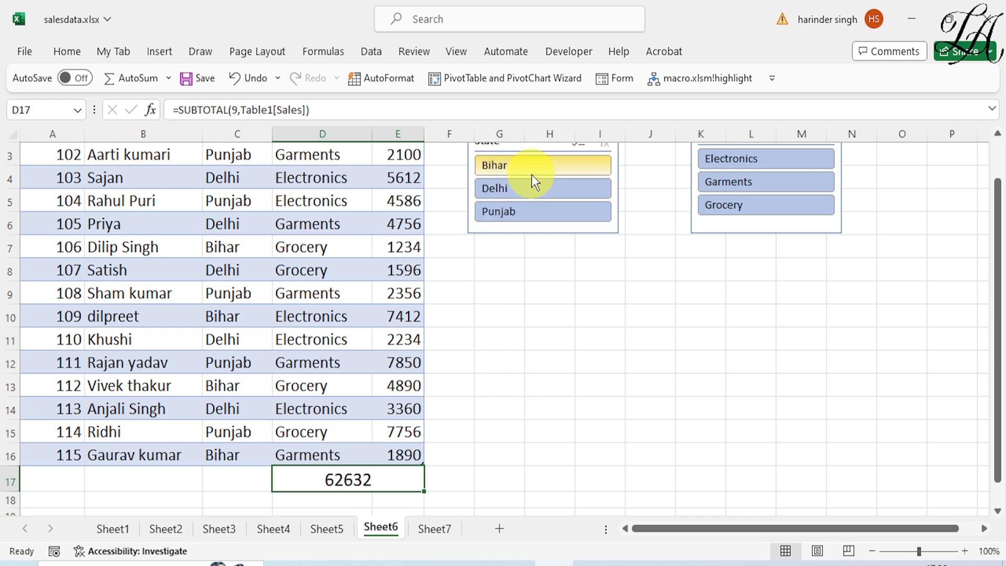
- Filter the table to the state Bihar and the department Grocery using the two slicers
scroll(551, 353, "up", 1)
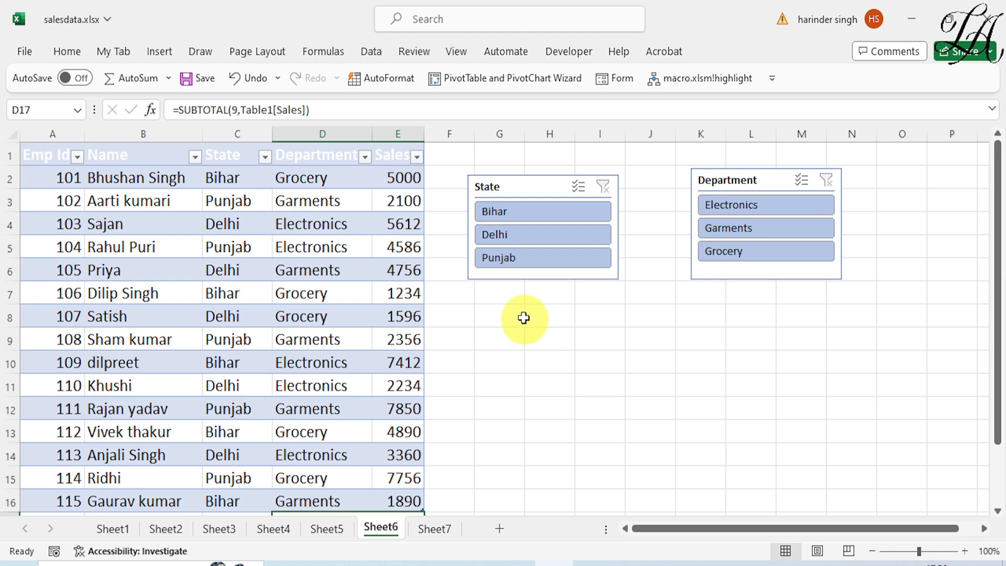
scroll(519, 304, "down", 1)
scroll(505, 265, "up", 1)
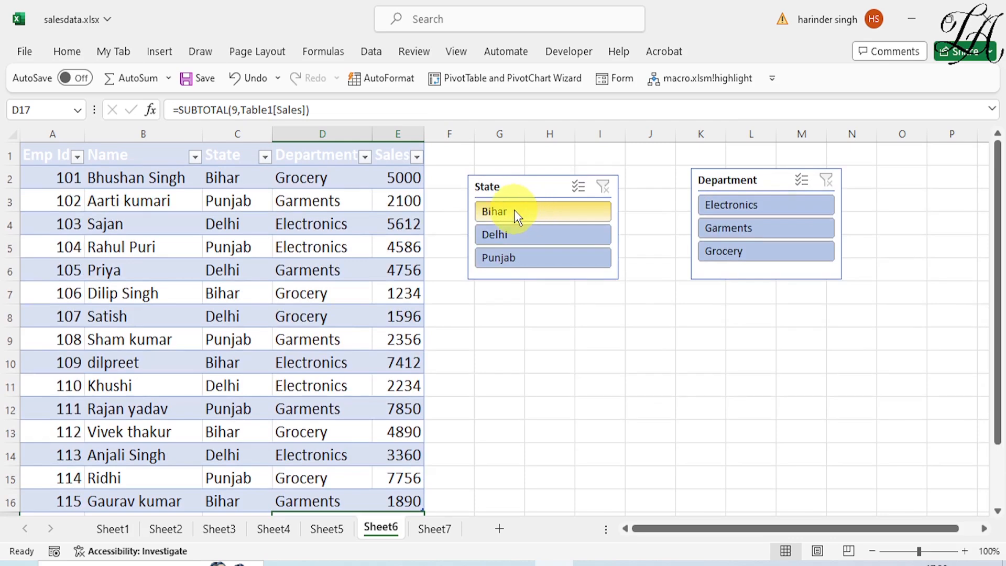
left_click(514, 209)
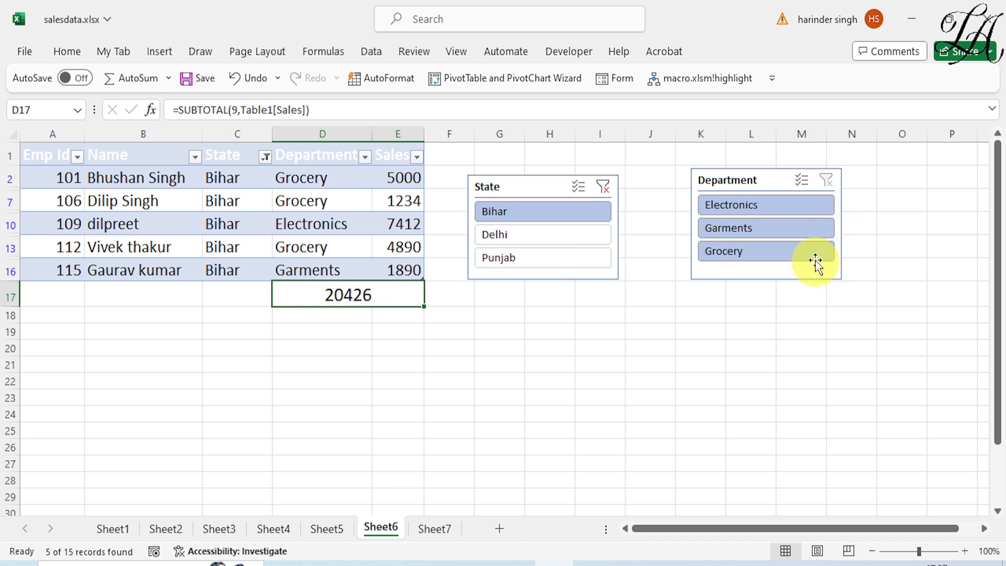
left_click(755, 254)
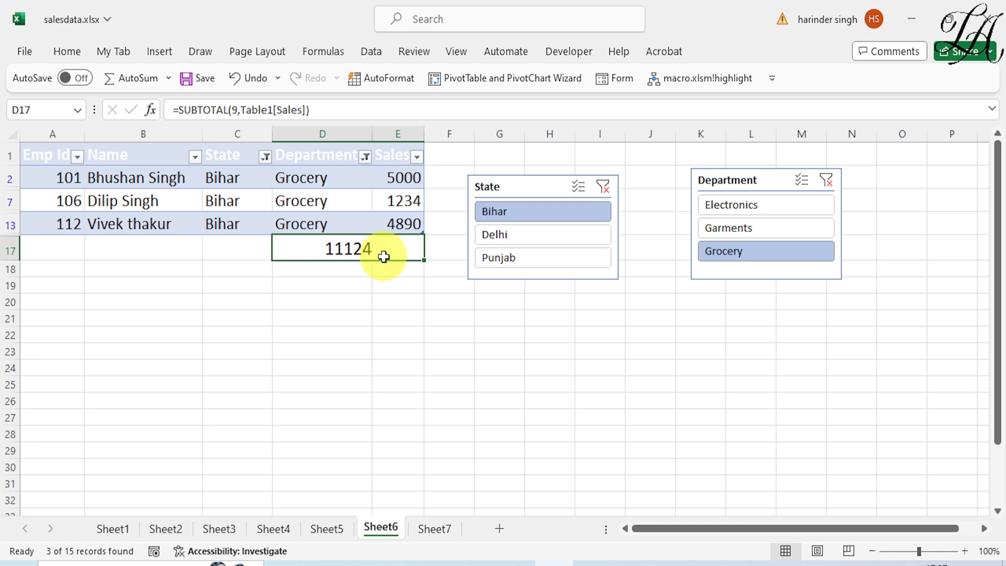
- Create a PivotTable on a new worksheet from the yearly sales range A1:D6 on Sheet7
left_click(435, 528)
left_click(393, 317)
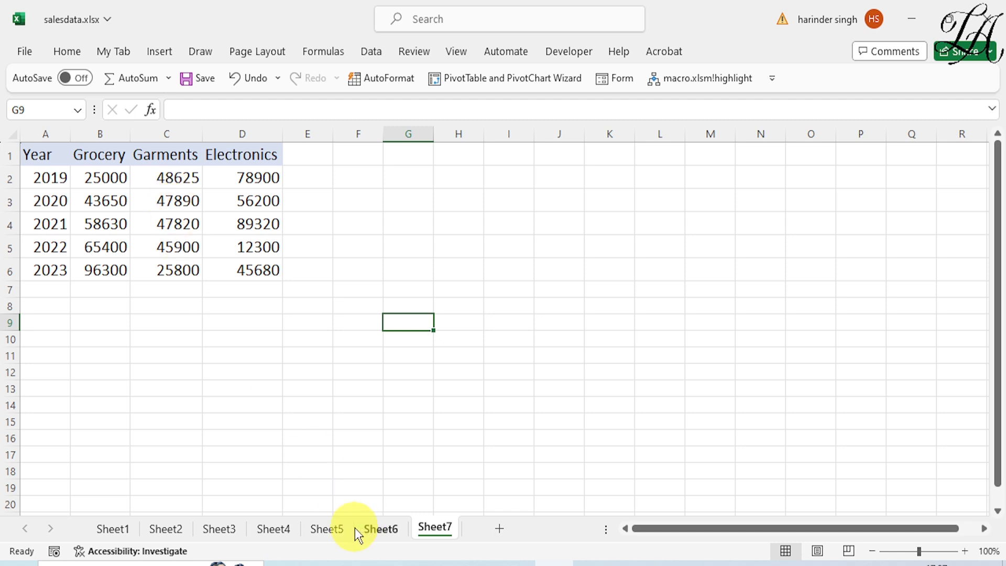
left_click_drag(37, 153, 235, 268)
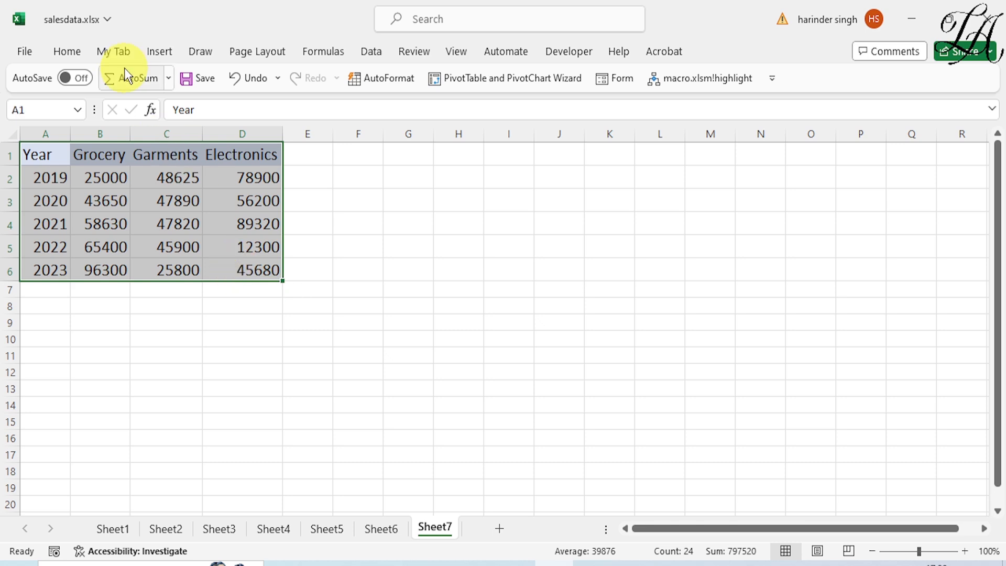
left_click(167, 52)
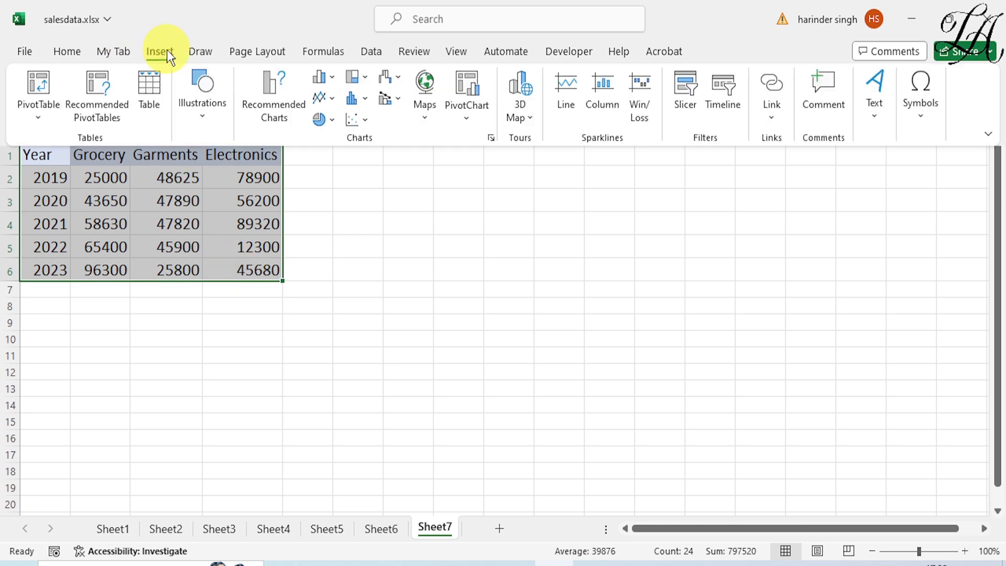
left_click(38, 87)
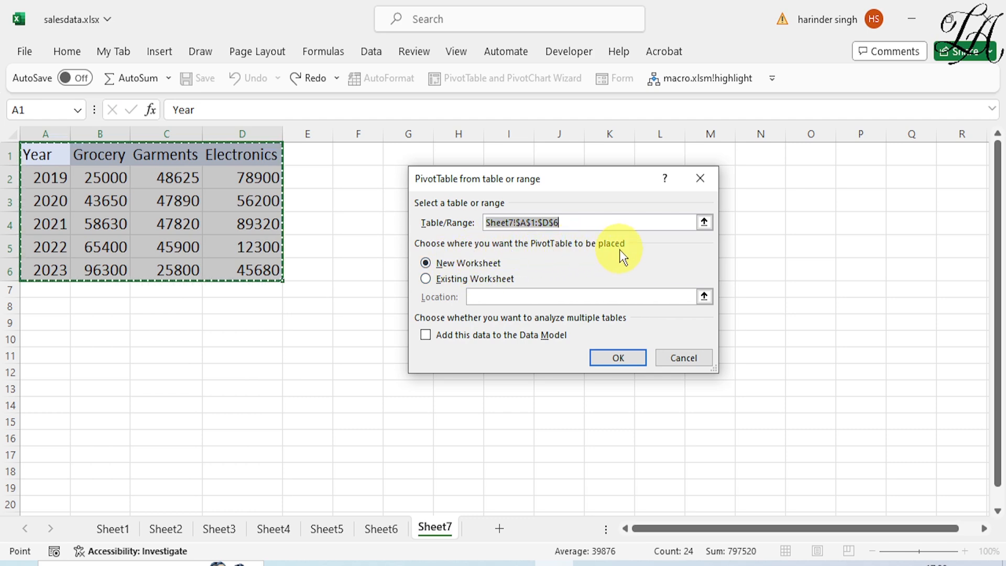
left_click(608, 359)
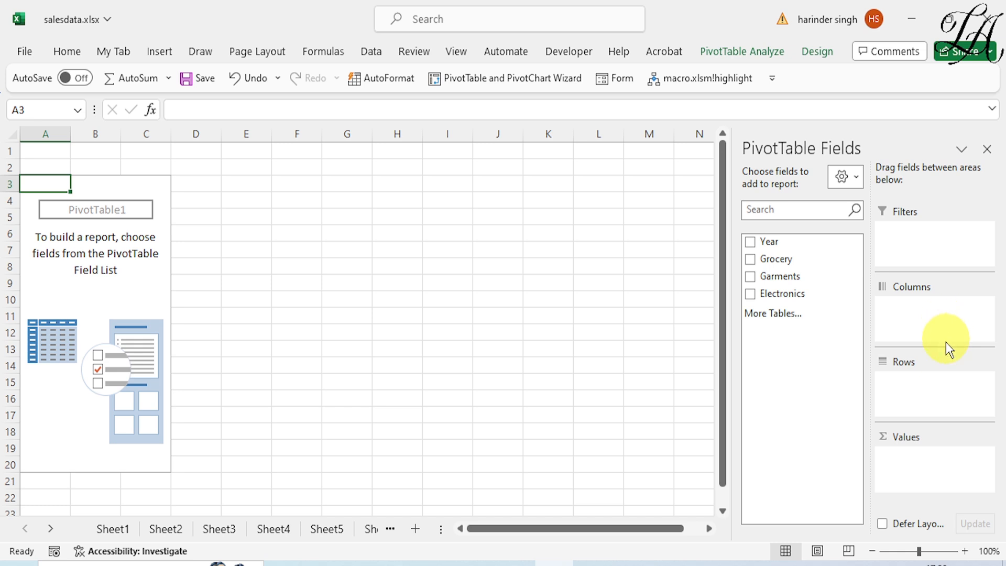
- Place Year in the PivotTable's rows and Grocery, Garments and Electronics in its values
left_click_drag(766, 244, 925, 390)
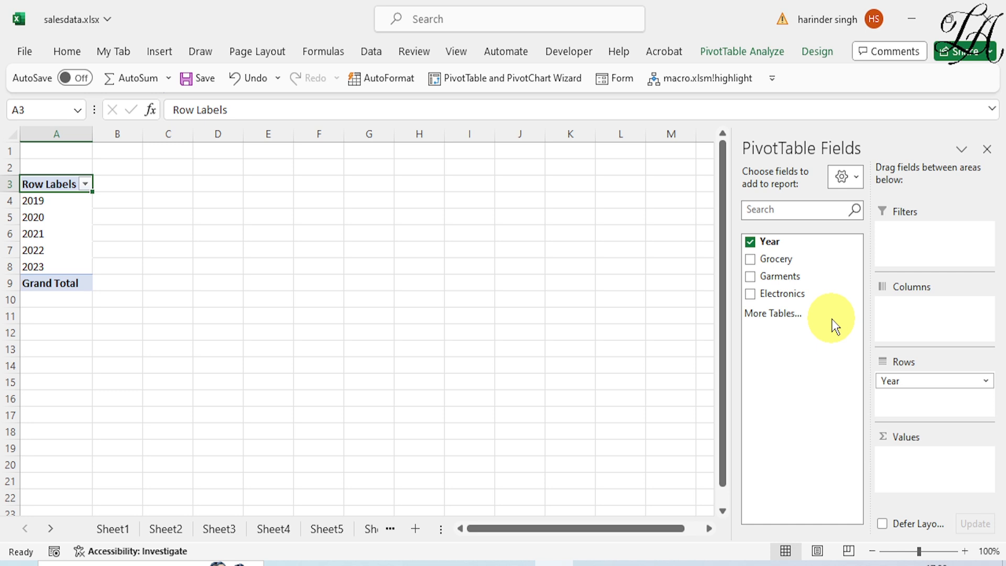
left_click_drag(783, 260, 925, 468)
left_click_drag(768, 280, 917, 475)
left_click_drag(795, 300, 938, 455)
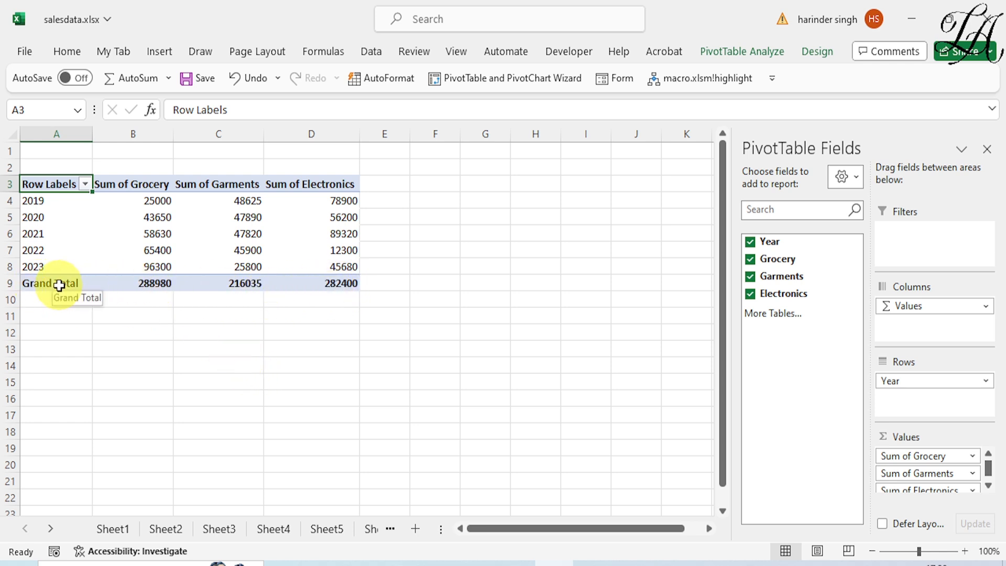
- Turn off the PivotTable's grand totals for both rows and columns
left_click_drag(59, 285, 315, 287)
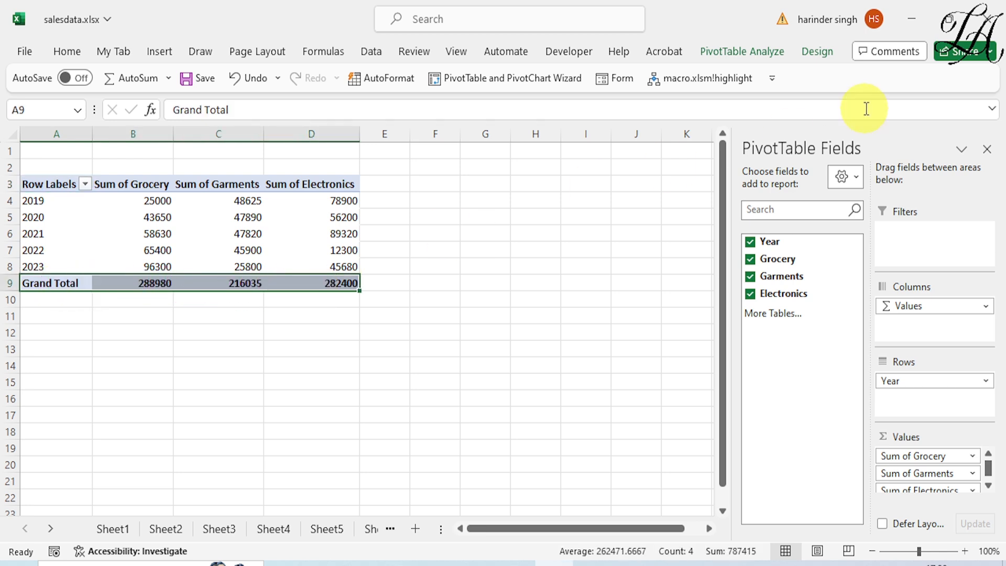
left_click(825, 51)
left_click(81, 117)
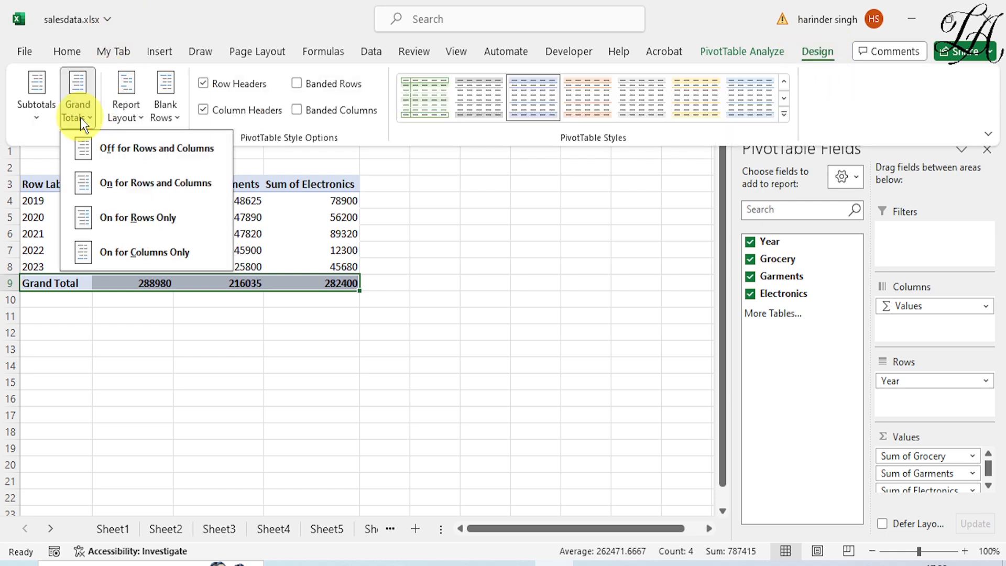
left_click(105, 148)
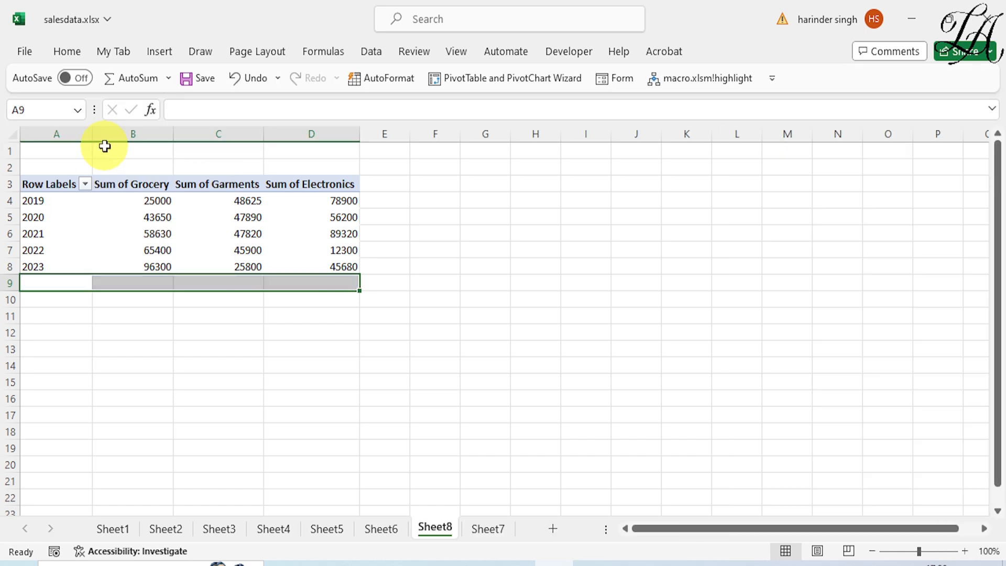
left_click(181, 349)
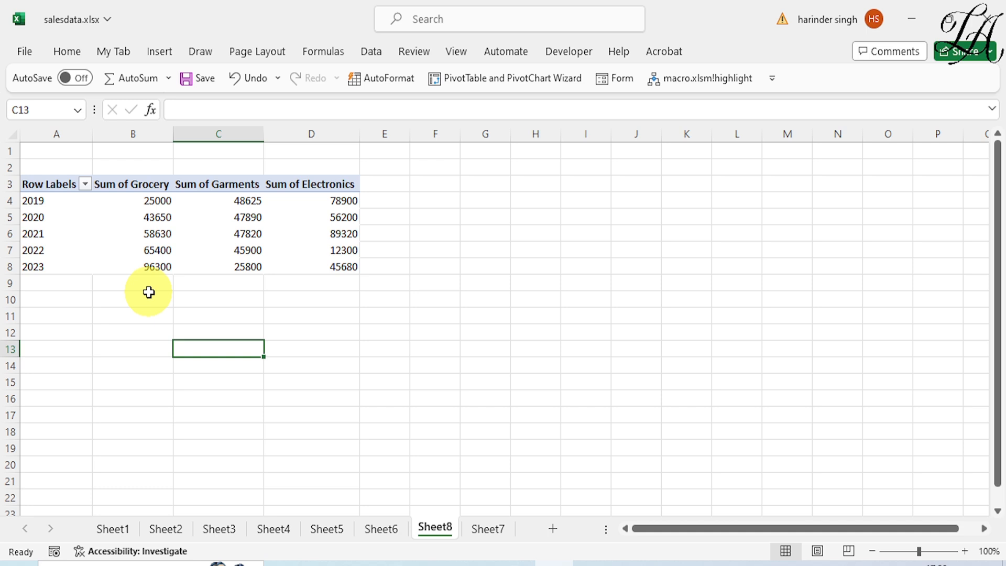
- Insert a Line with Markers PivotChart based on the PivotTable range A3:D8
left_click(48, 188)
left_click_drag(47, 188, 306, 270)
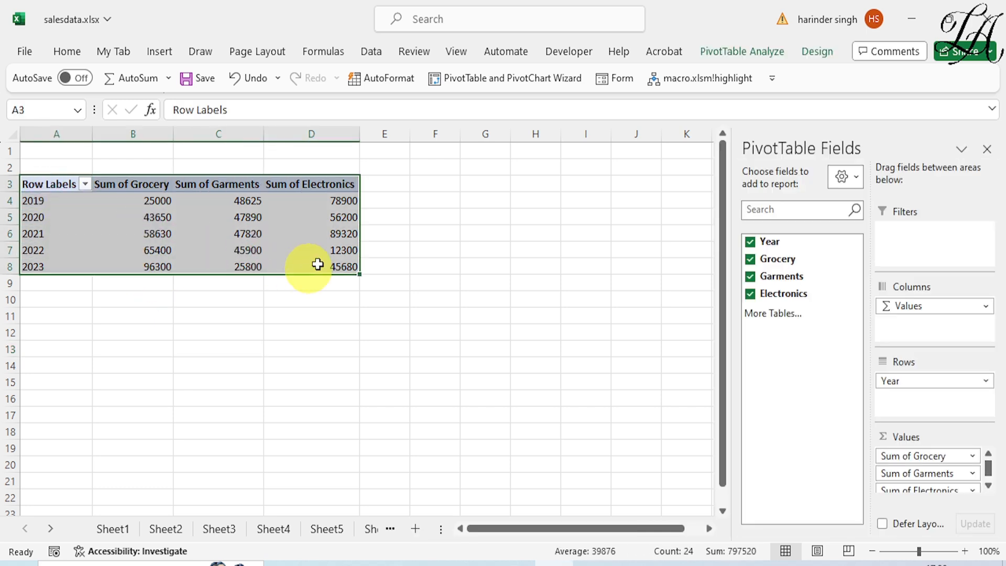
left_click(746, 52)
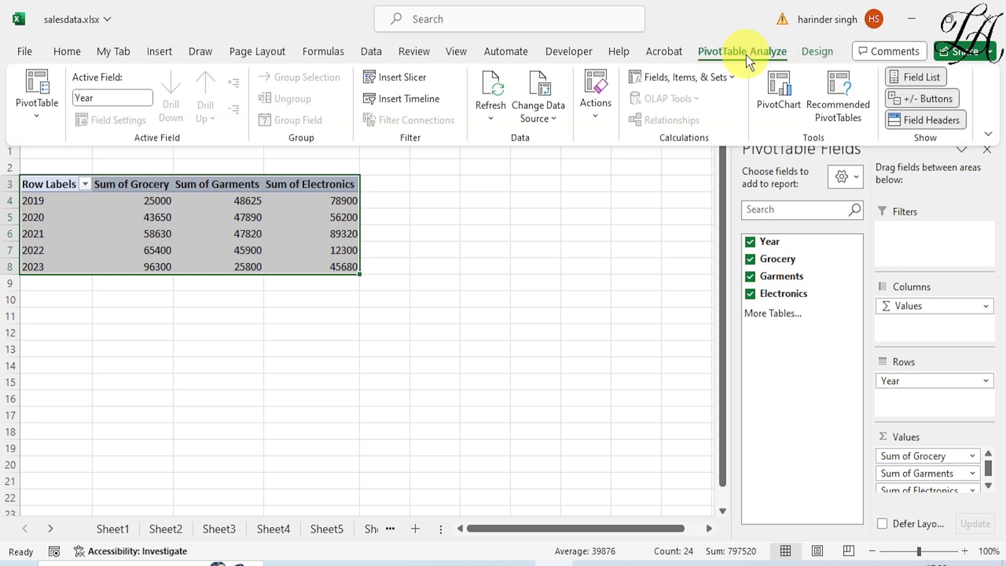
left_click(779, 87)
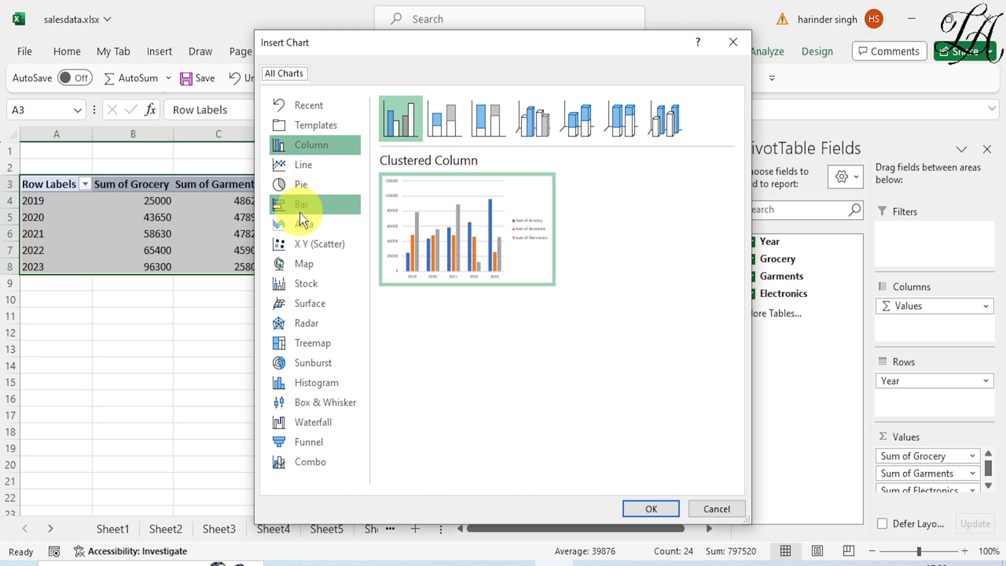
left_click(297, 163)
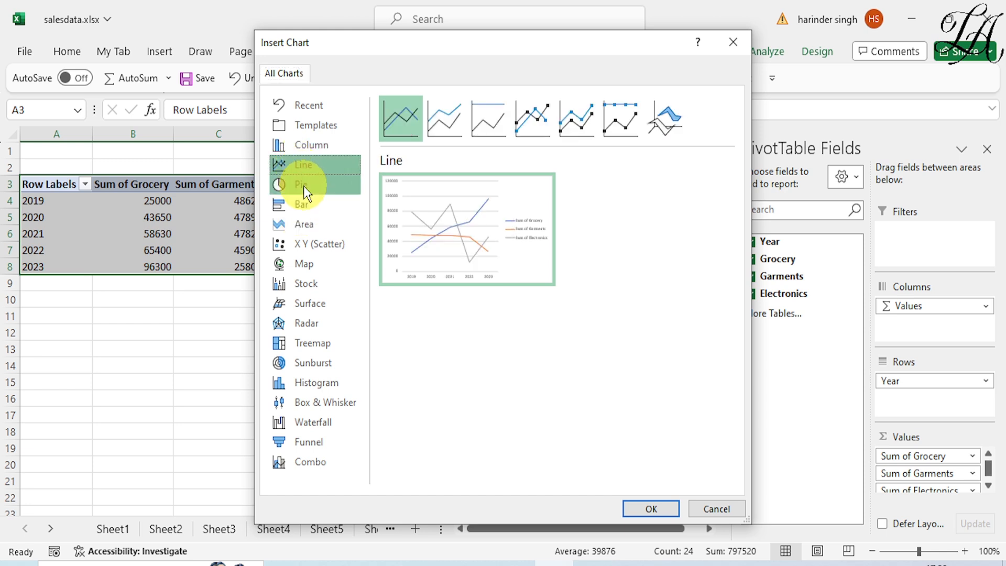
left_click(544, 123)
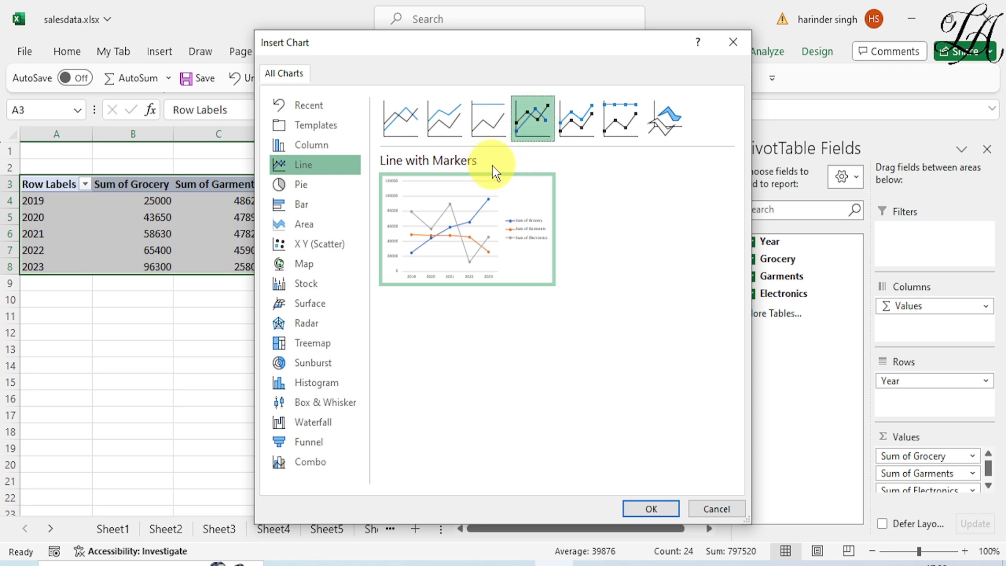
left_click(652, 509)
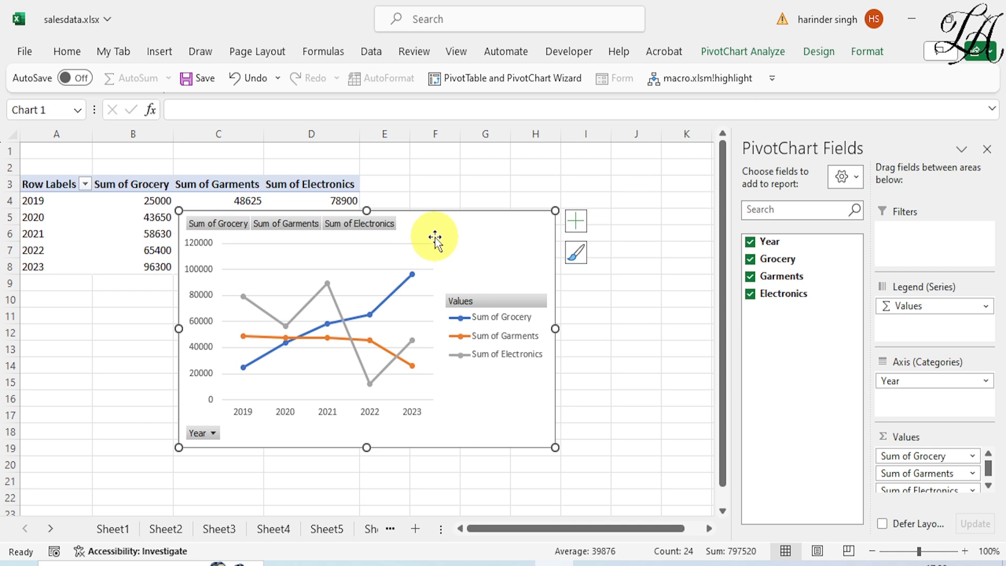
- Shift the PivotChart slightly away from the PivotTable and apply the dark chart style with glowing lines
left_click(453, 237)
left_click_drag(453, 237, 504, 247)
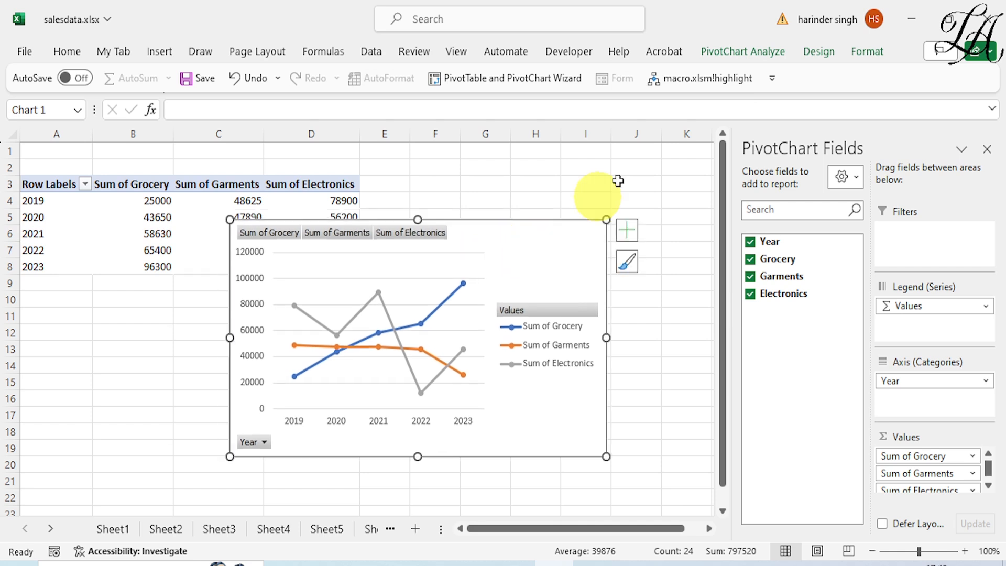
left_click(870, 54)
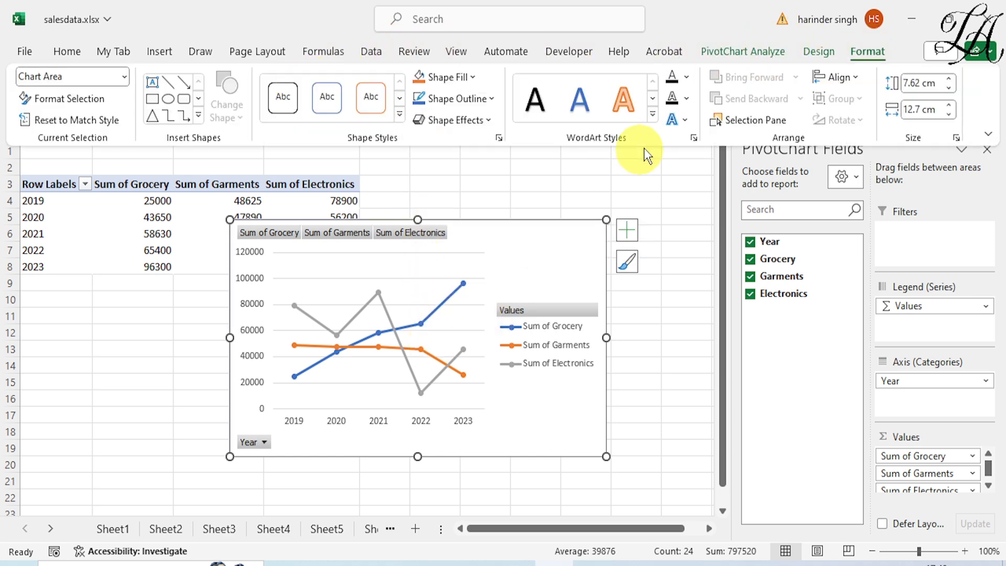
left_click(819, 52)
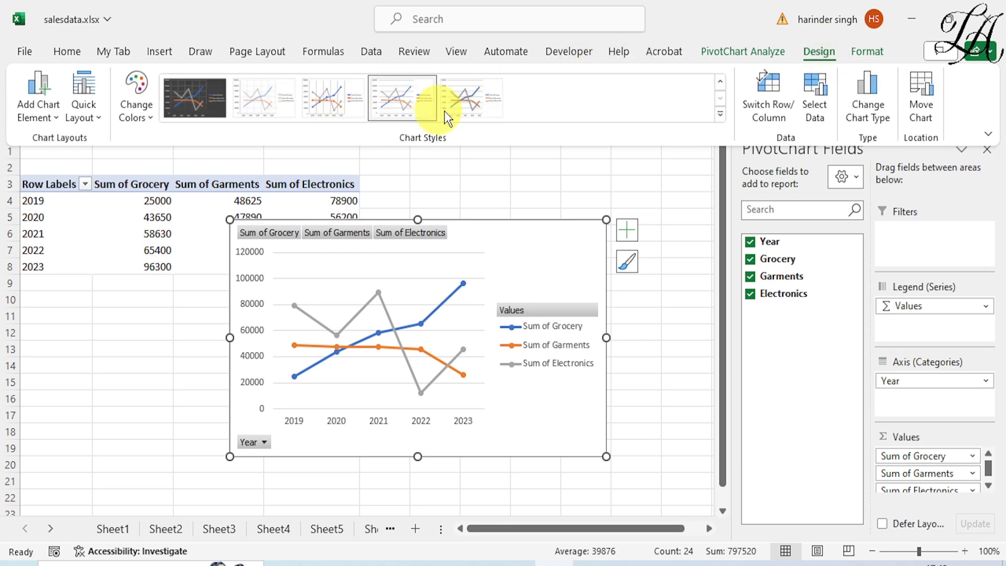
left_click(221, 99)
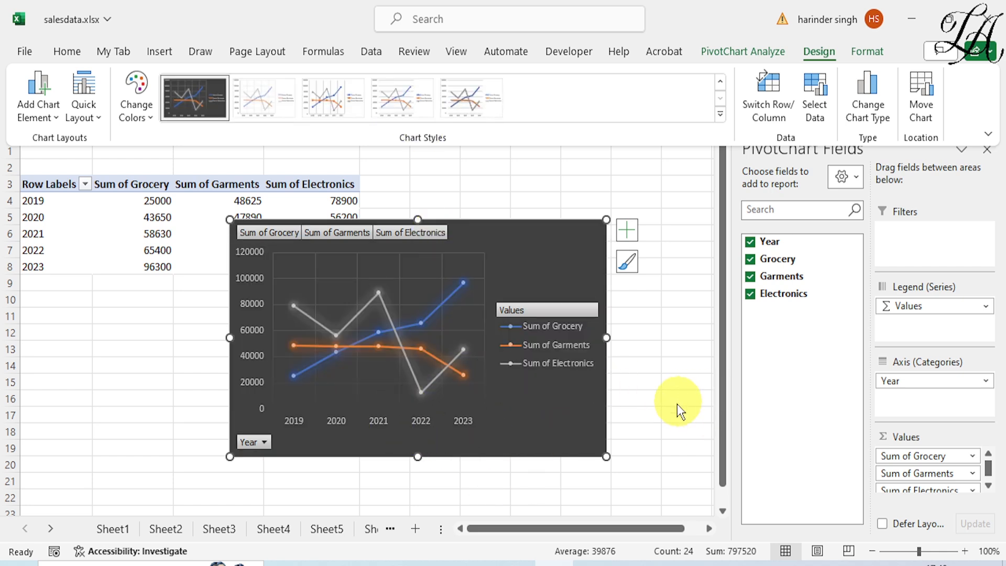
- Close the PivotChart field list and enlarge the chart so it extends to about column M and row 21
left_click(604, 454)
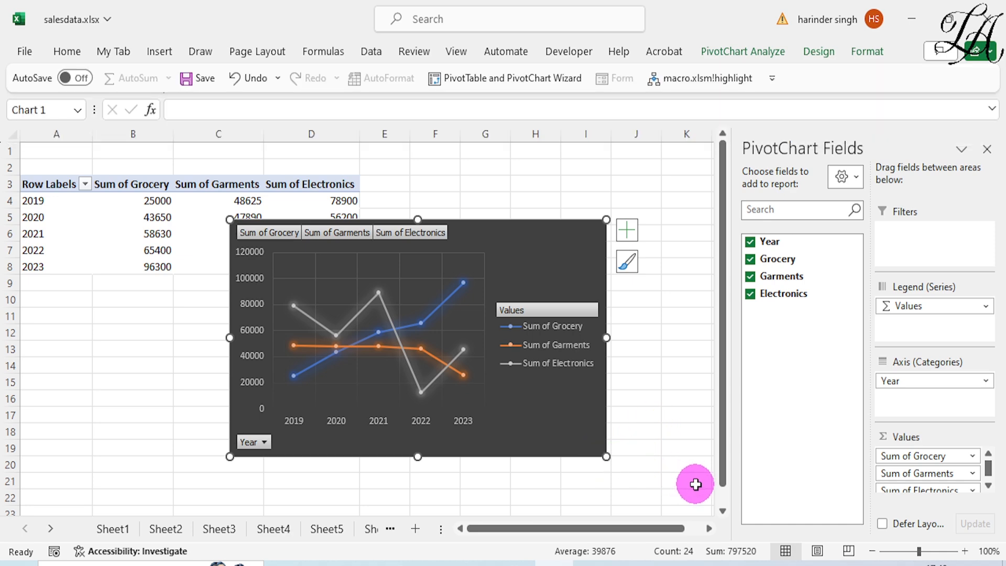
left_click(988, 150)
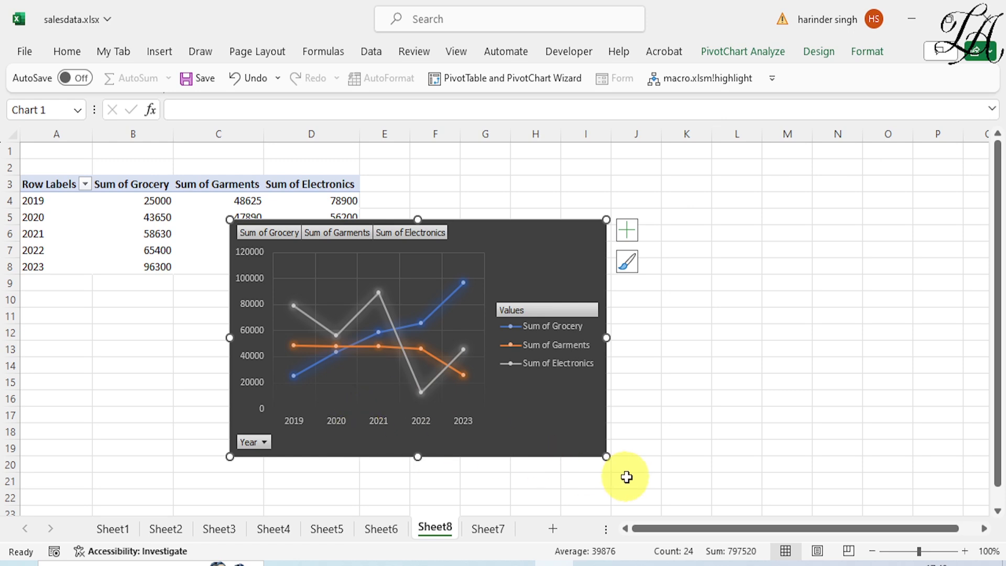
left_click_drag(600, 456, 790, 480)
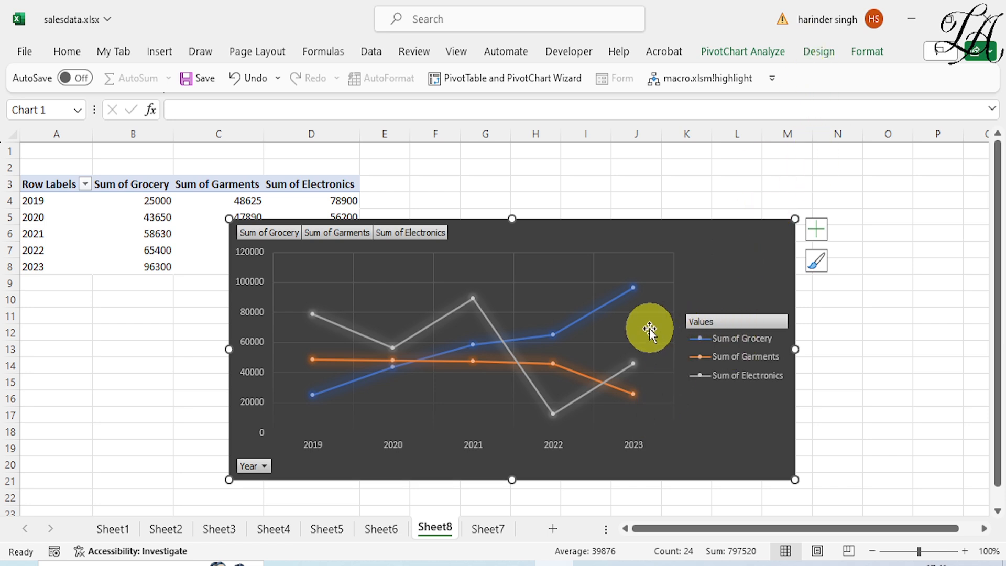
- Move the PivotChart from Sheet8 onto Sheet7 as an embedded object
left_click(491, 529)
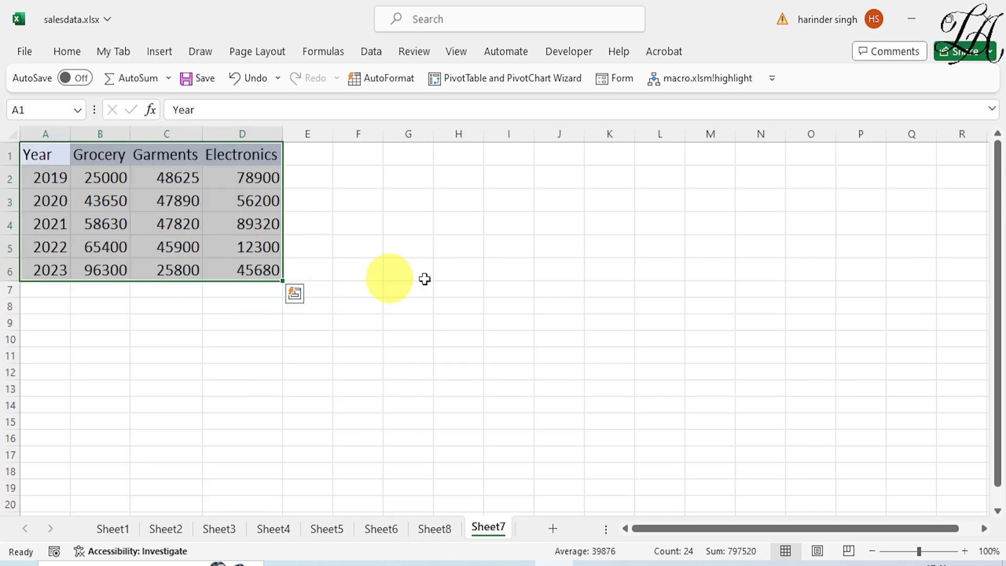
left_click(435, 531)
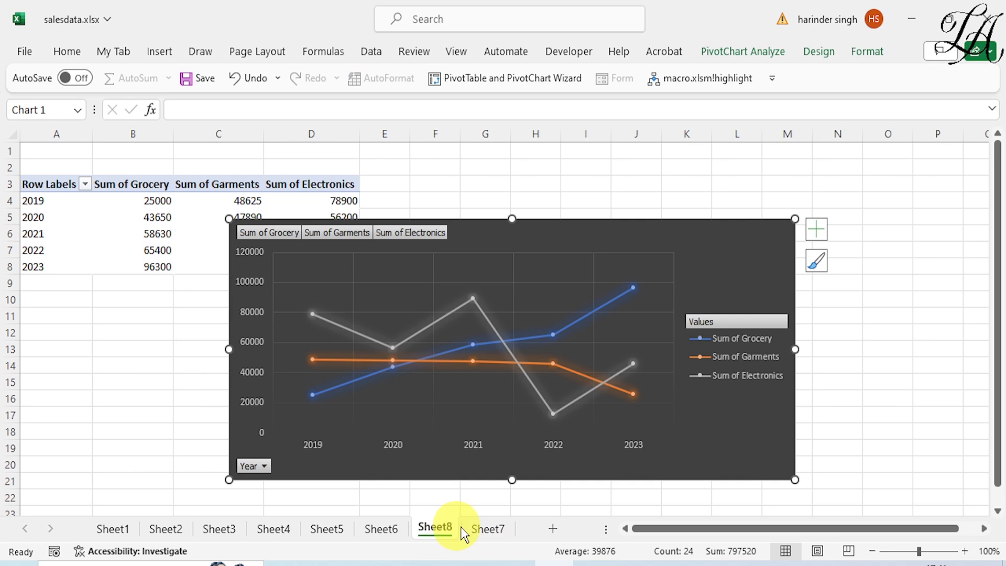
left_click(827, 57)
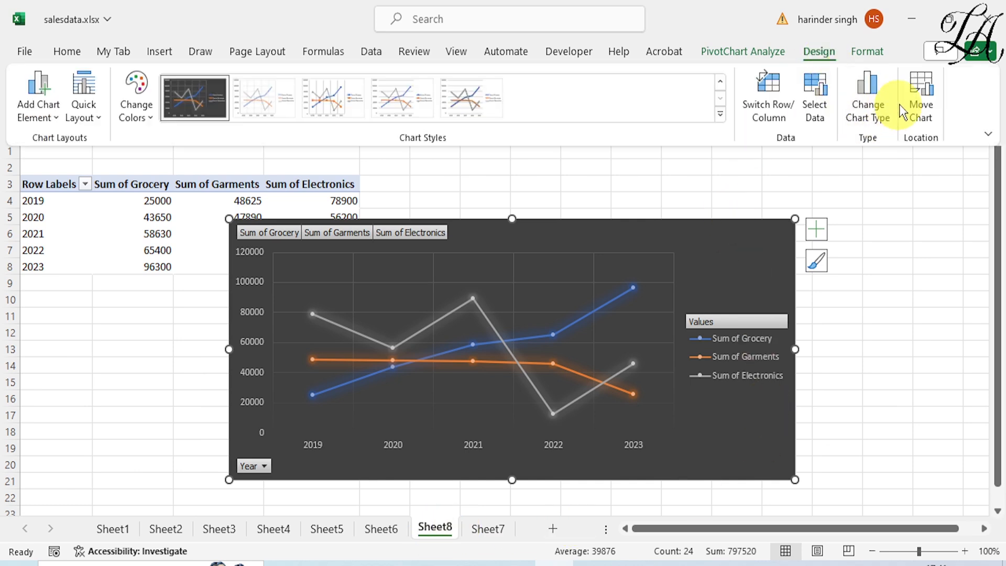
left_click(923, 89)
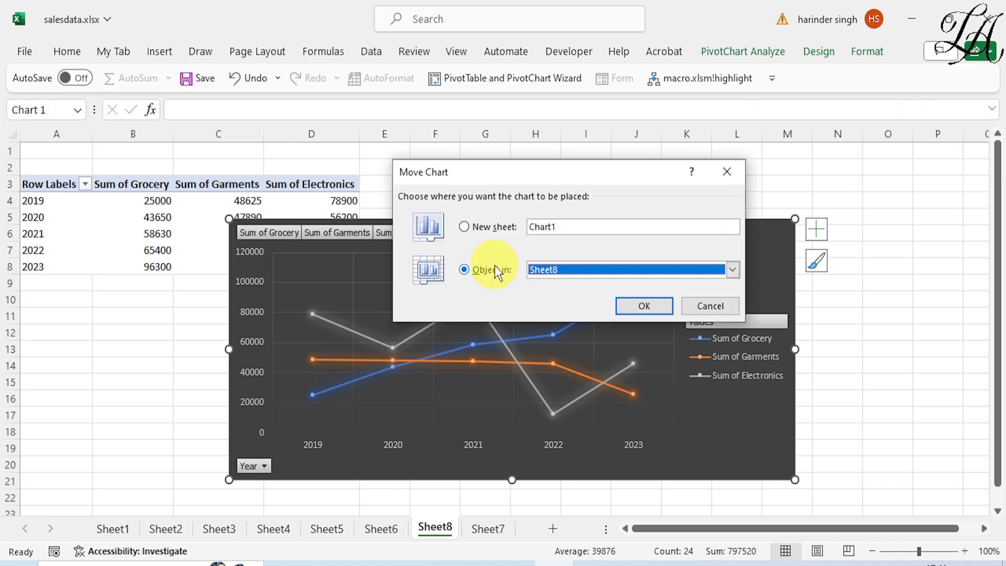
left_click(734, 268)
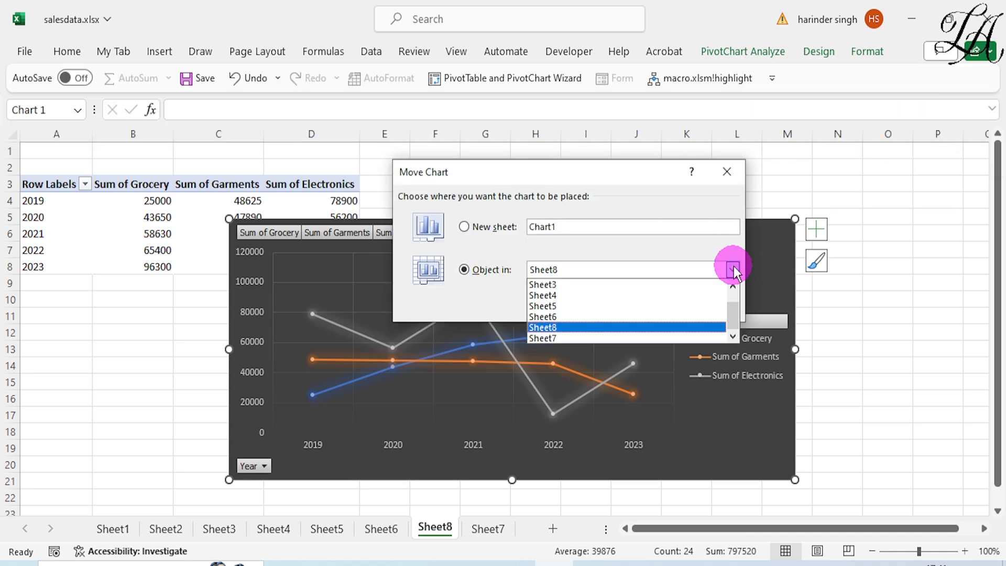
left_click(552, 338)
left_click(655, 306)
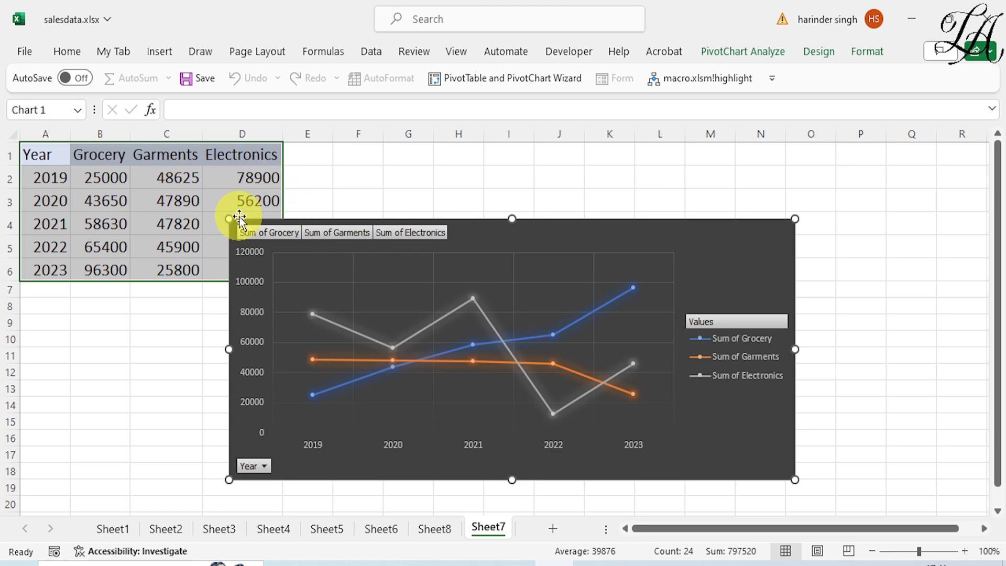
- Reposition and enlarge the PivotChart beside the yearly data so it covers about columns F to Q and rows 1 to 19
left_click_drag(229, 219, 350, 253)
left_click(481, 287)
mouse_move(464, 206)
left_mouse_down()
mouse_move(465, 187)
mouse_move(469, 195)
left_mouse_up()
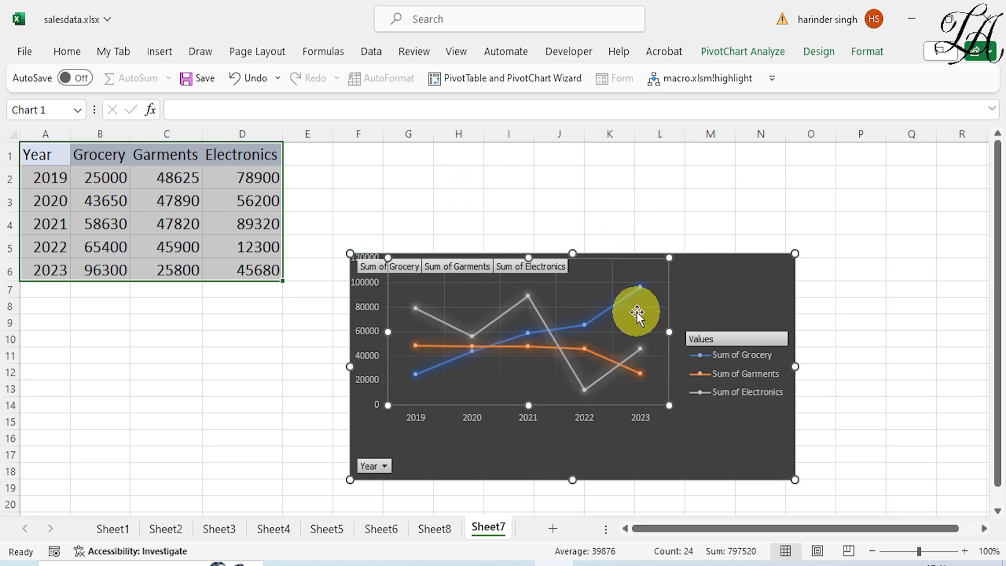
key("ctrl+z")
left_click_drag(708, 295, 699, 195)
left_click_drag(786, 380, 936, 497)
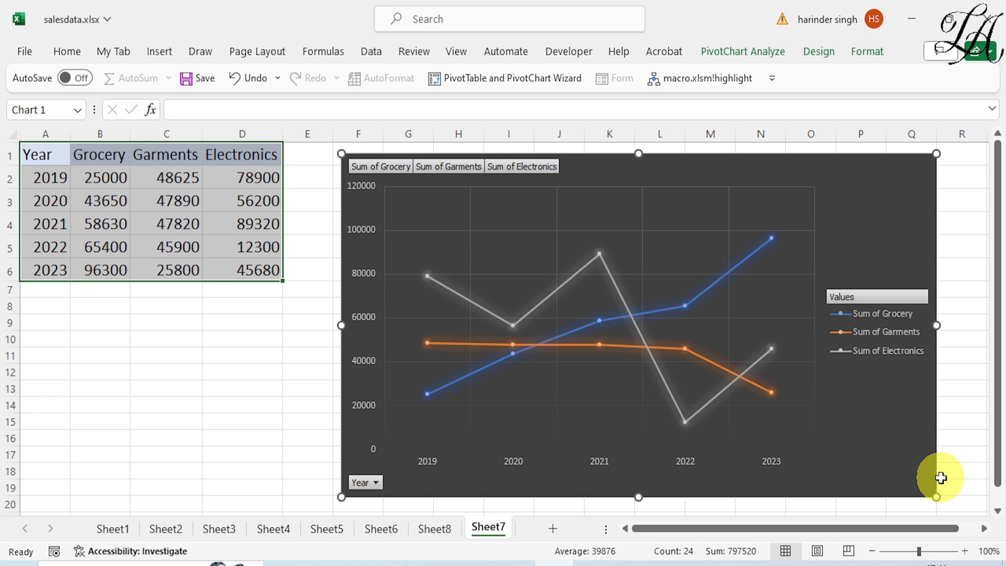
- Convert the yearly sales range A1:D6 on Sheet7 into a table with headers
left_click(381, 530)
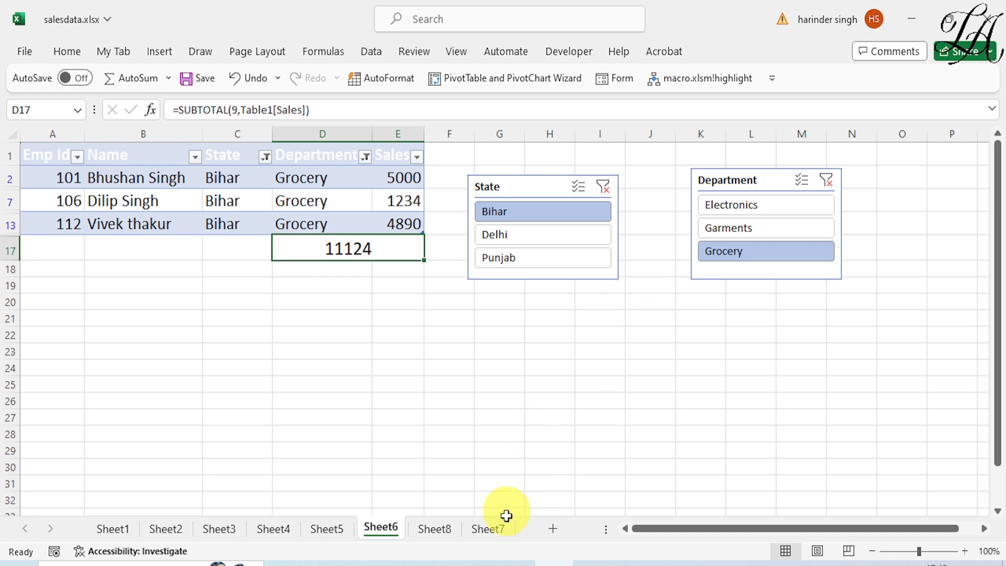
left_click(495, 530)
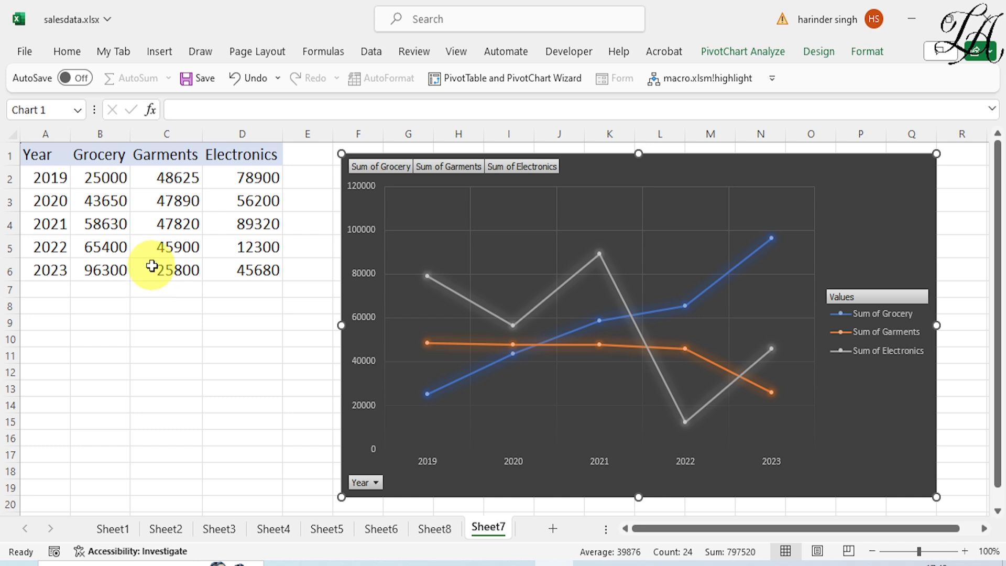
left_click_drag(47, 157, 269, 270)
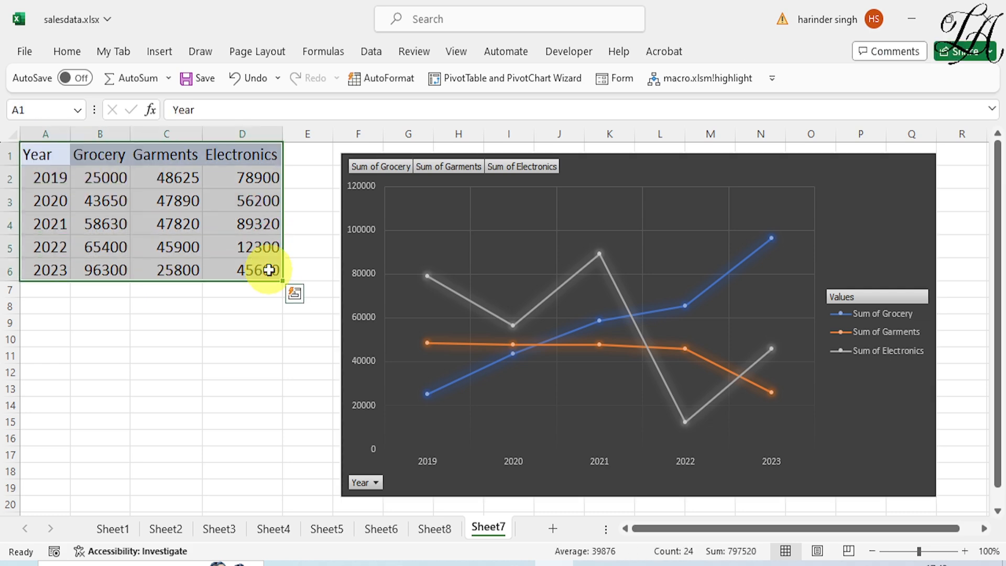
key("ctrl+t")
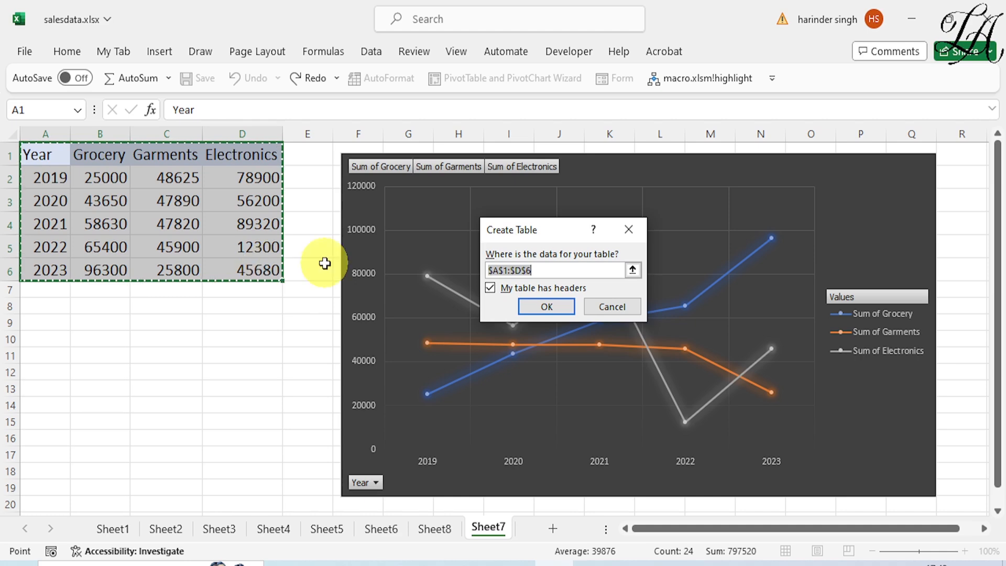
left_click(529, 307)
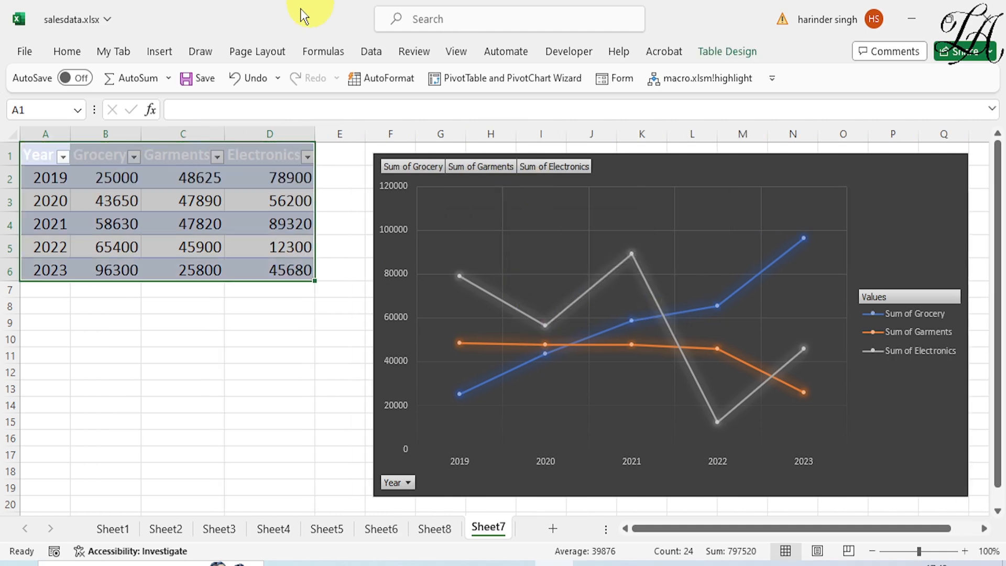
- Insert a Year slicer for the yearly sales table and place it below the table, clear of the chart
left_click(721, 49)
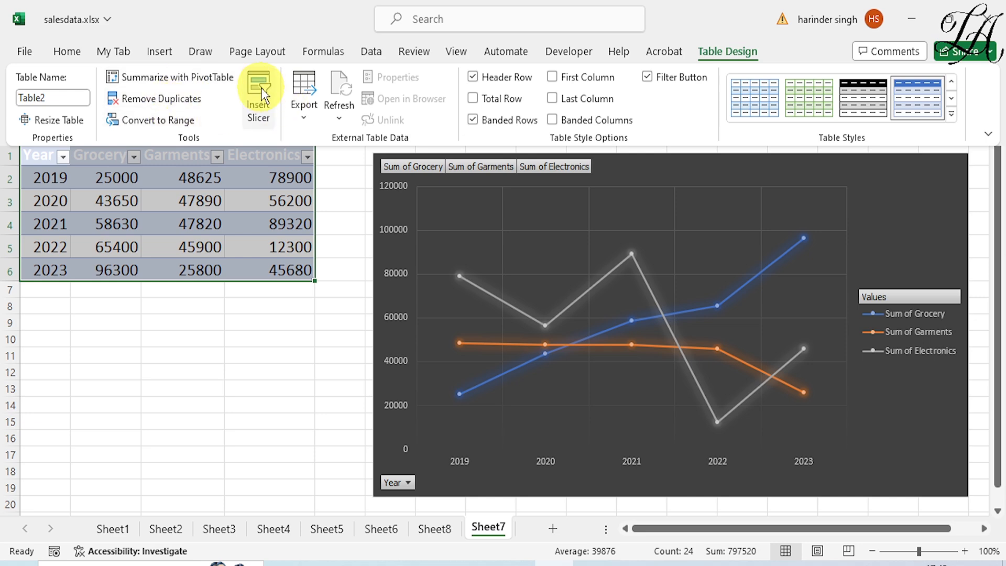
left_click(261, 88)
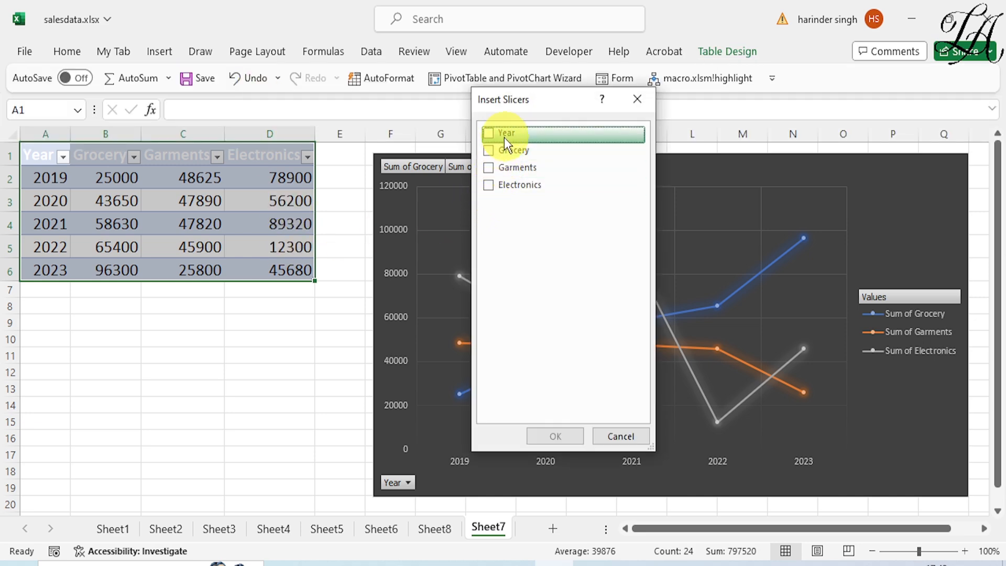
left_click(489, 132)
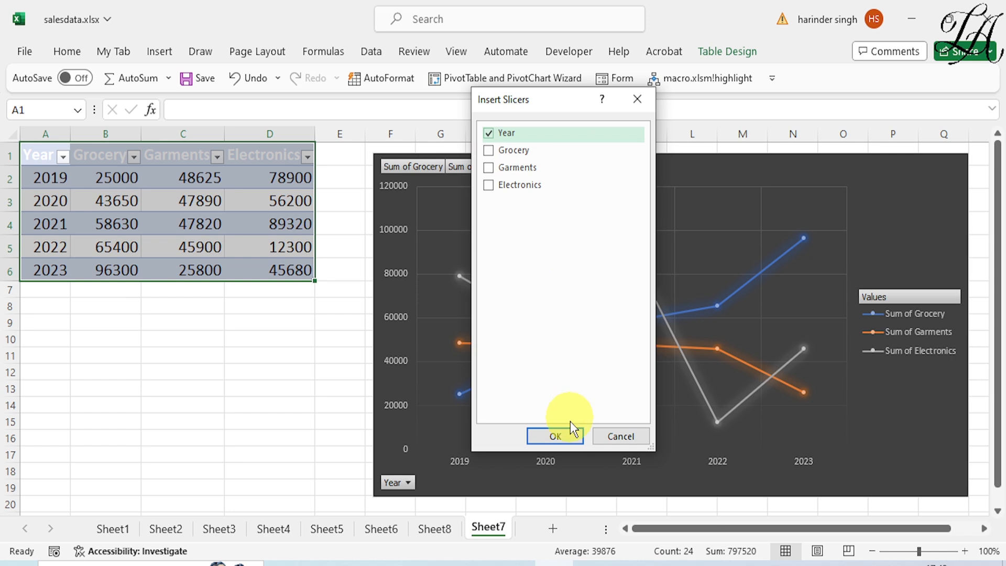
left_click(570, 435)
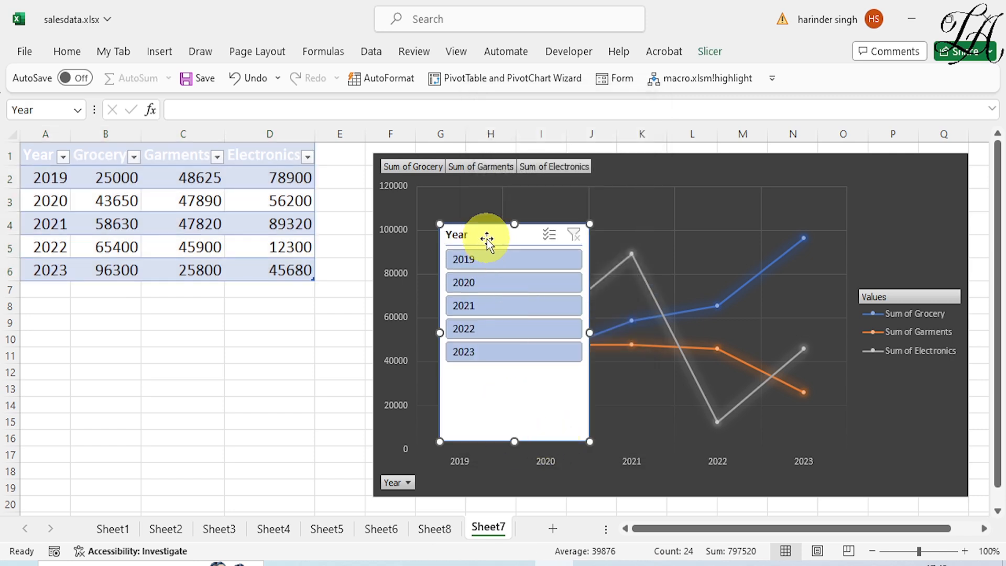
left_click_drag(485, 237, 167, 307)
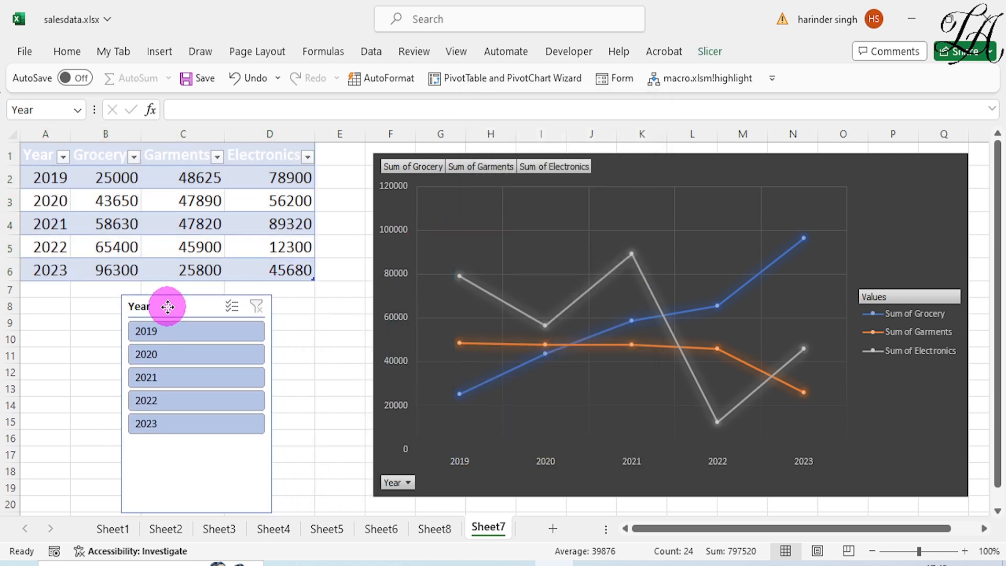
- Filter the table with the Year slicer by 2019, 2020 and finally 2021, and move the slicer up to about row 9
left_click(169, 338)
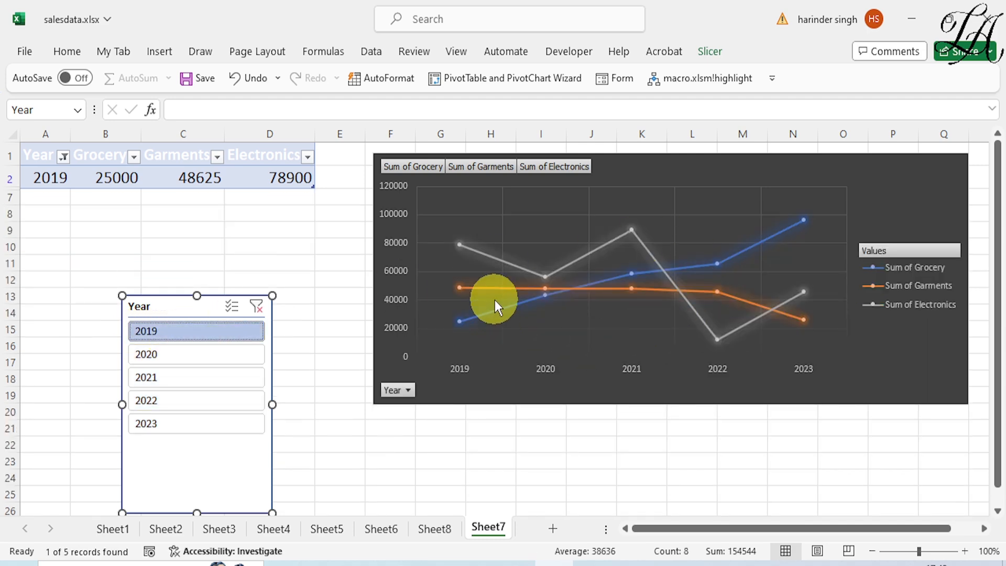
left_click(194, 355)
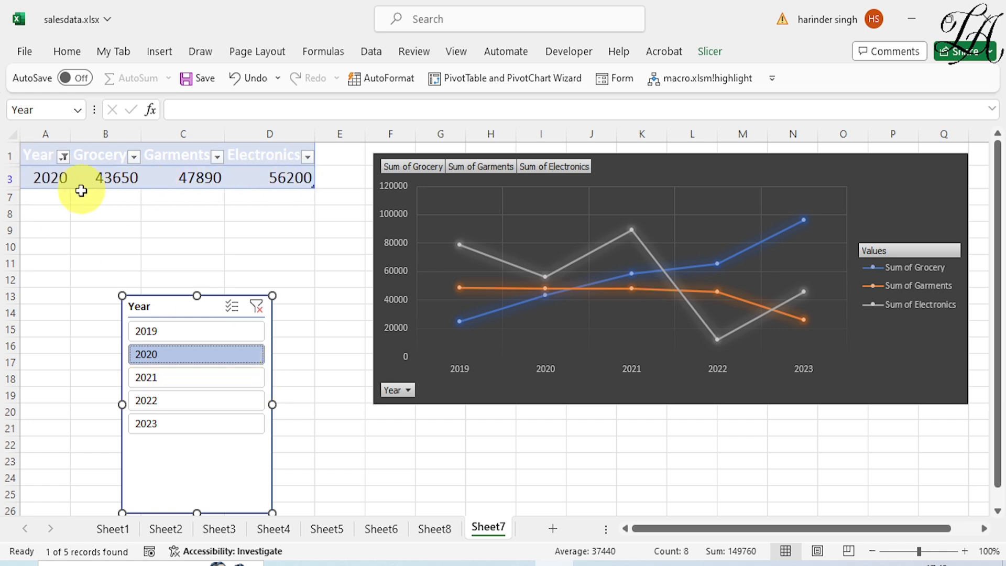
left_click(192, 382)
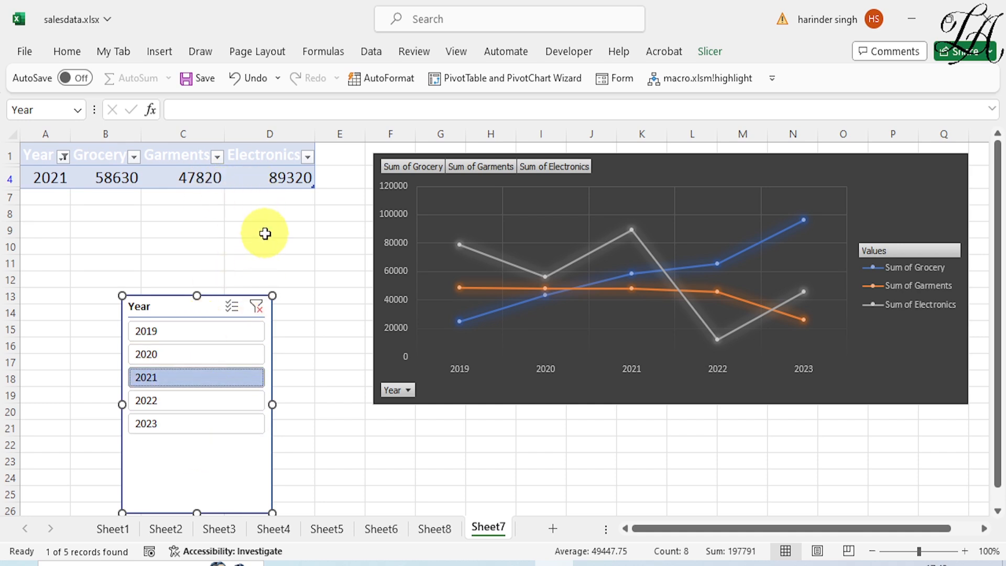
left_click_drag(175, 308, 190, 244)
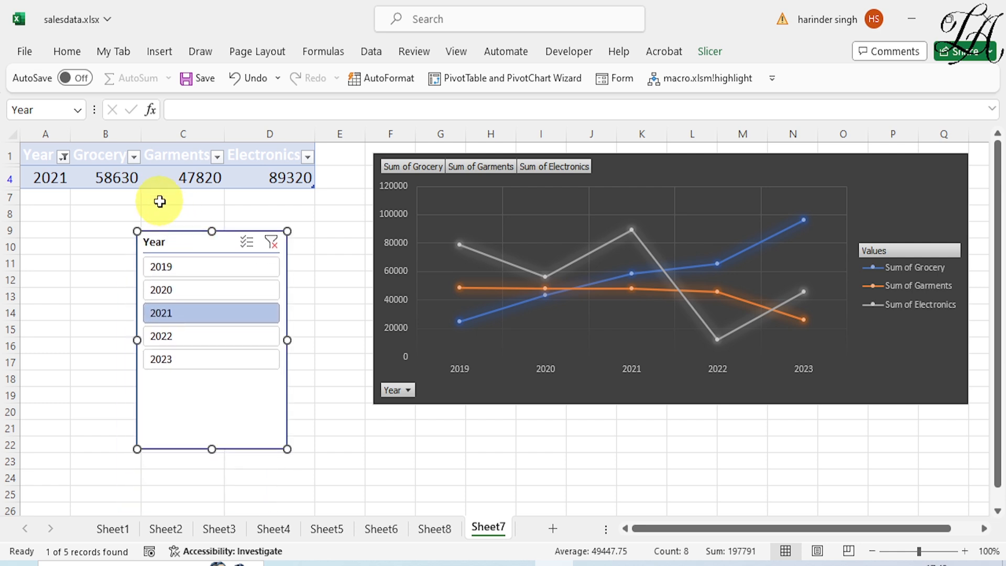